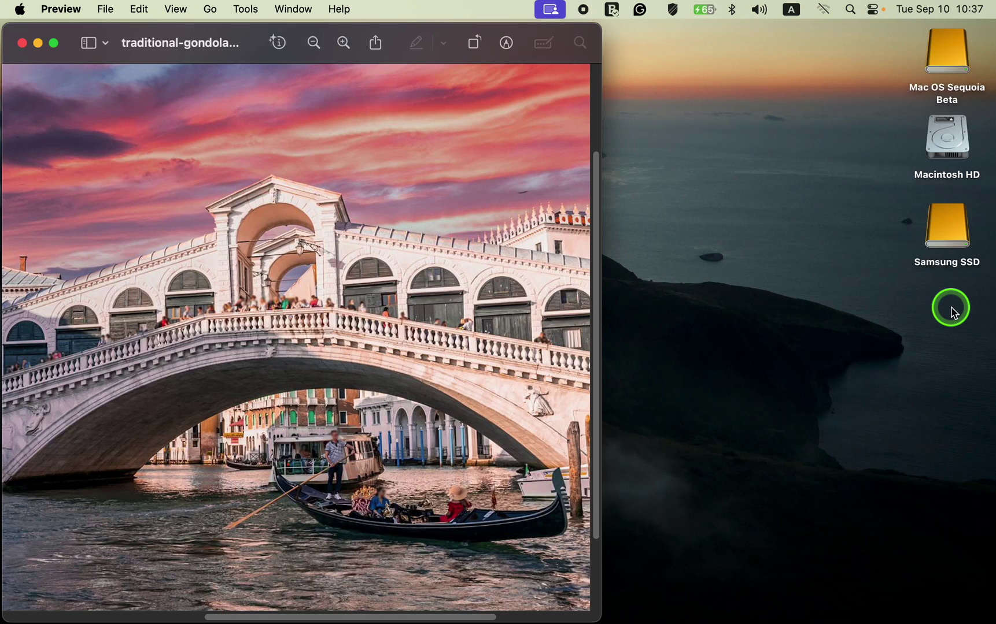
- Zoom the gondola photo window to fill the screen, then restore its narrower size
double_click(459, 37)
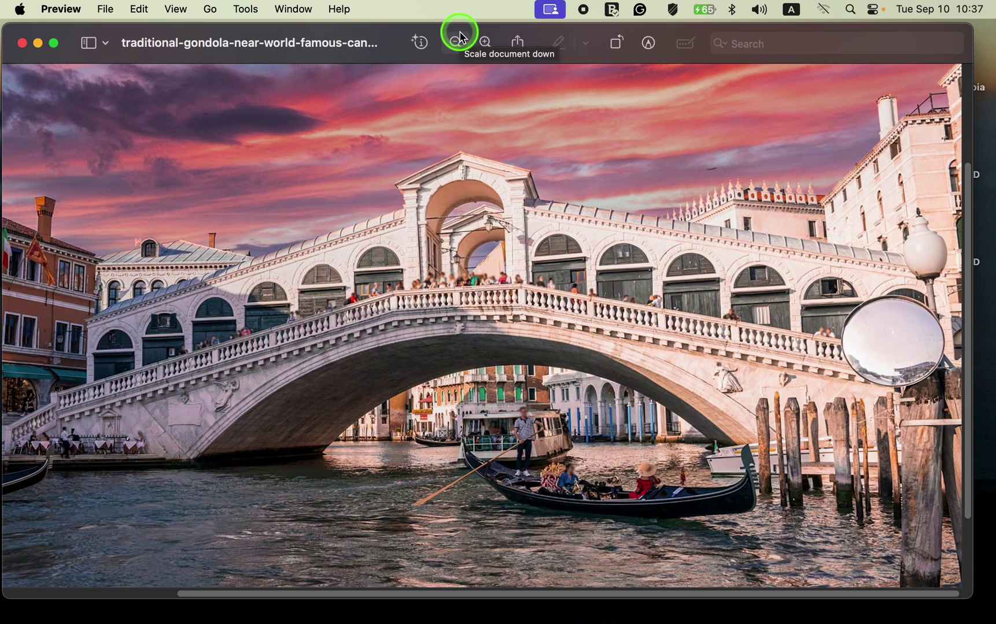
double_click(460, 36)
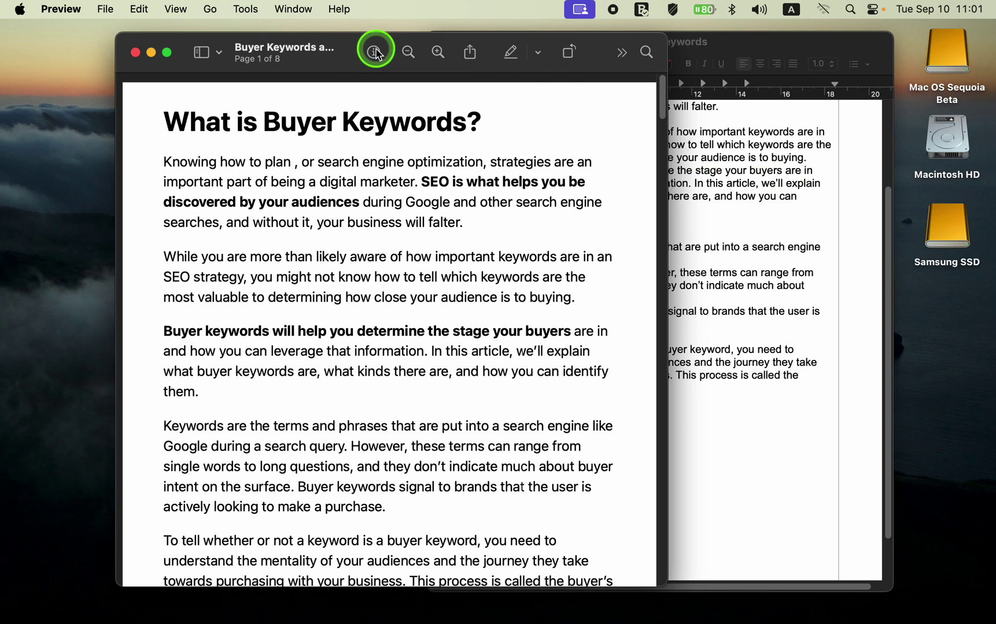
- Place the Buyer Keywords PDF on the left half and the TextEdit document on the right half
drag(356, 50, 8, 44)
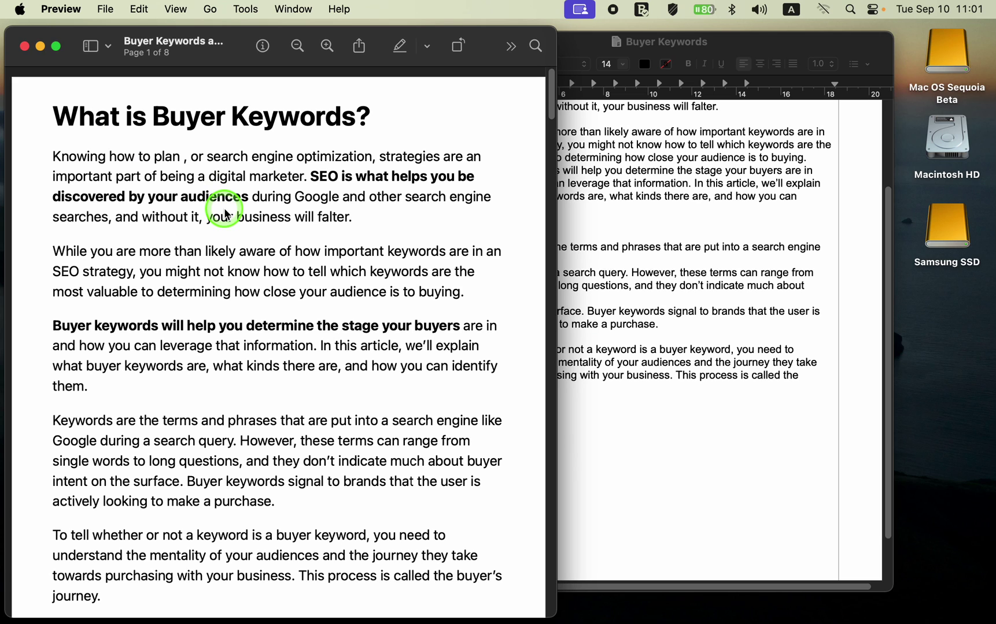
mouse_move(582, 40)
mouse_down()
mouse_move(628, 63)
mouse_move(995, 71)
mouse_up()
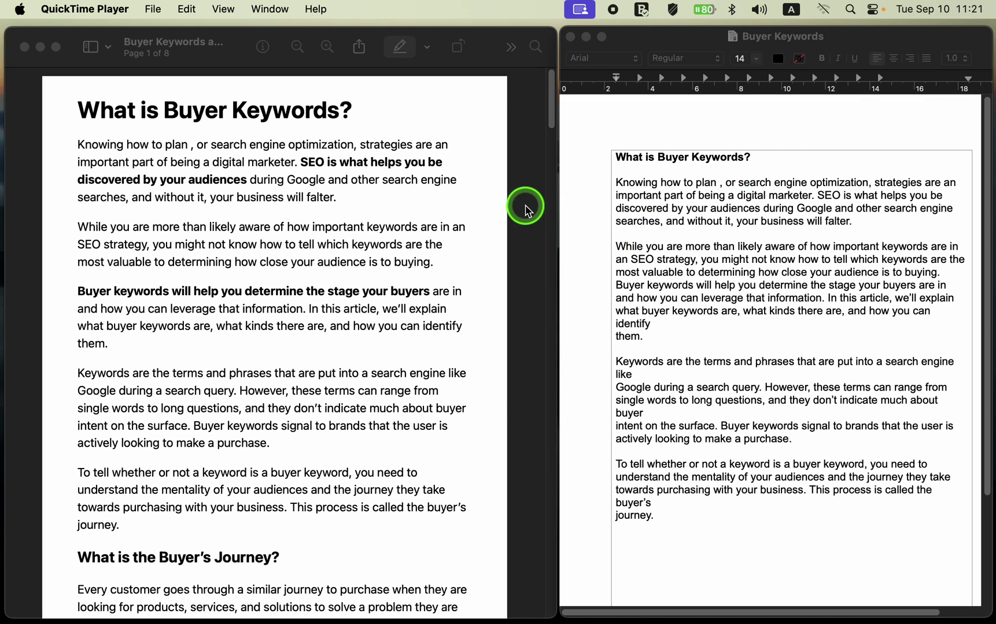
- Widen the PDF window over the text document, adjust page zoom, then narrow it so both share the screen
click(521, 208)
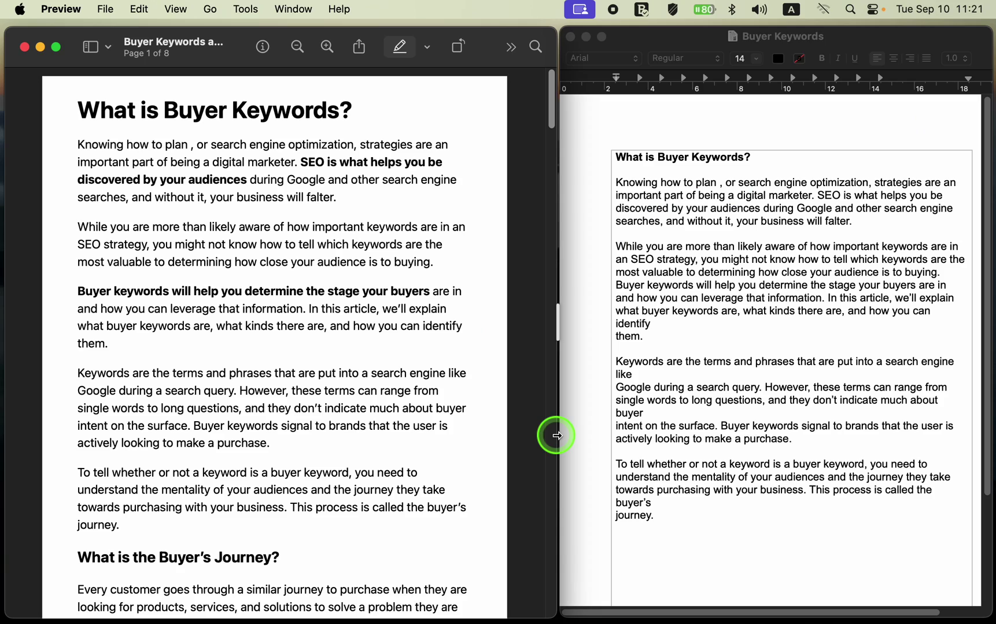
drag(557, 436, 943, 449)
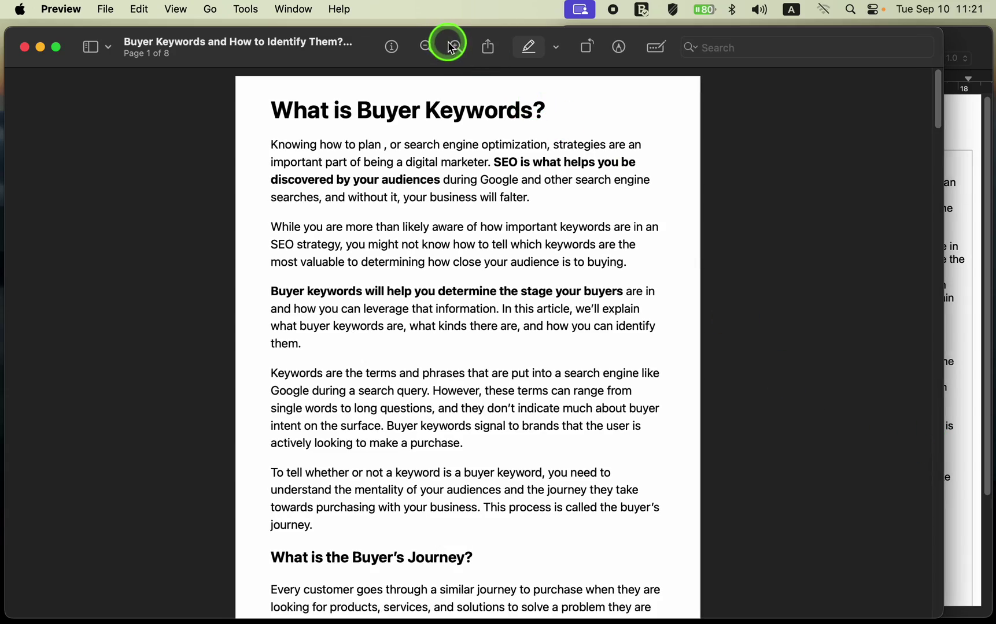
click(455, 49)
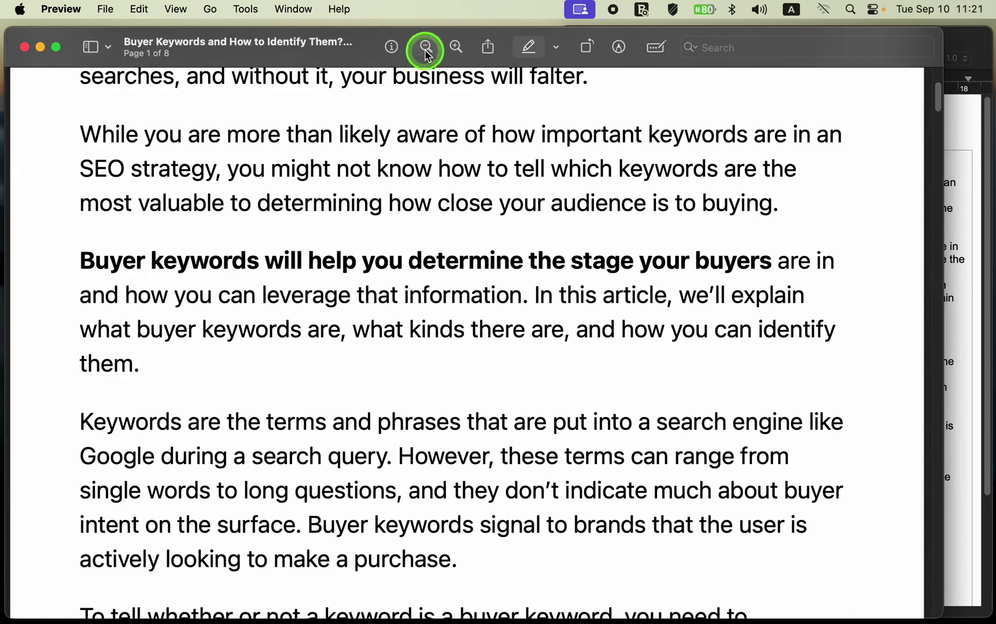
click(425, 48)
click(425, 48)
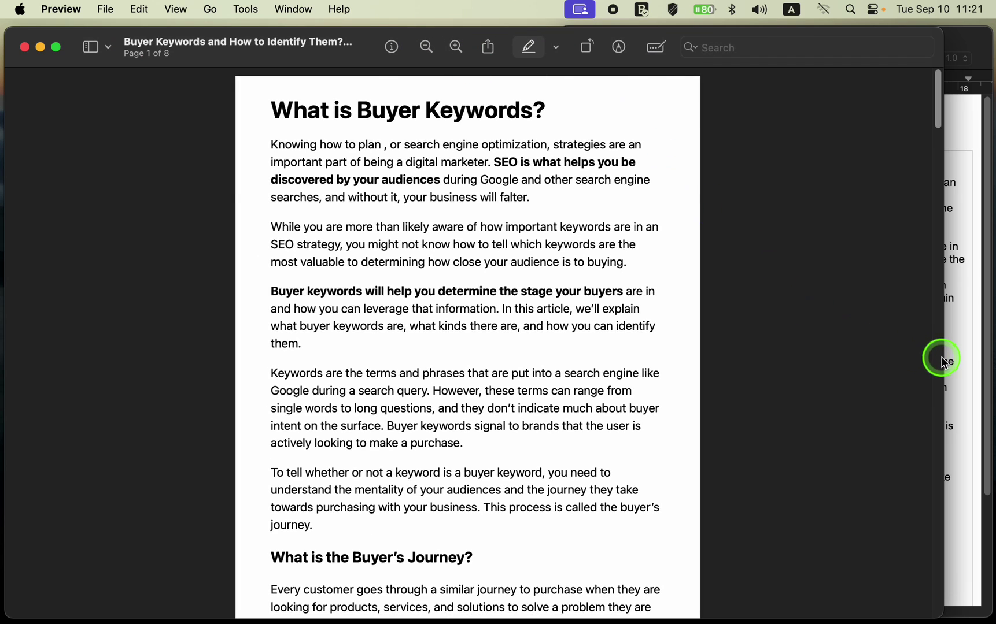
drag(940, 359, 550, 357)
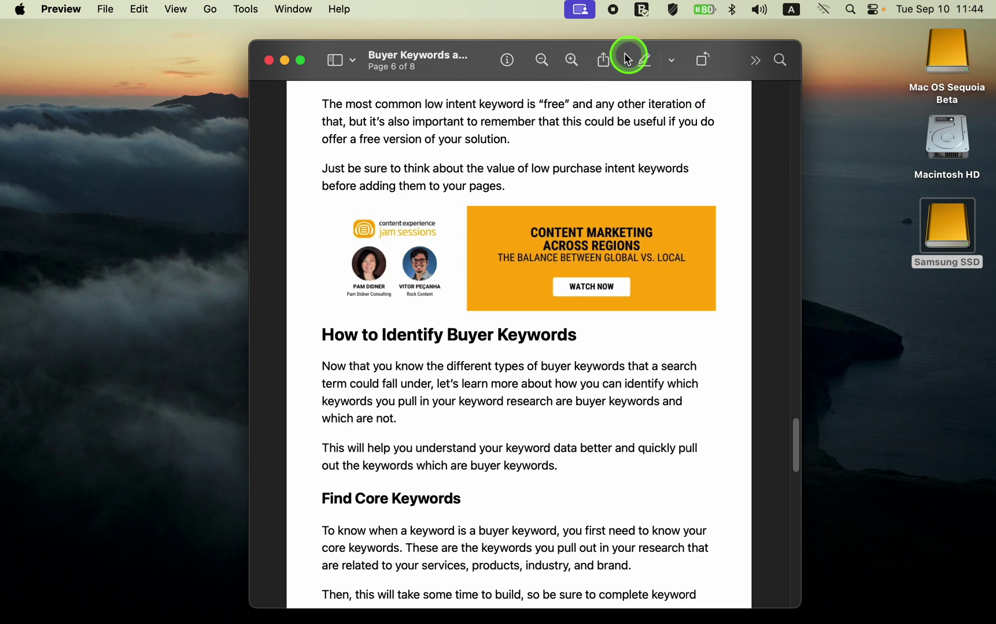
- Drag the PDF window to the left edge, then pull it away to the right side of the screen
mouse_move(489, 54)
mouse_down()
mouse_move(407, 53)
mouse_move(312, 73)
mouse_move(3, 94)
mouse_up()
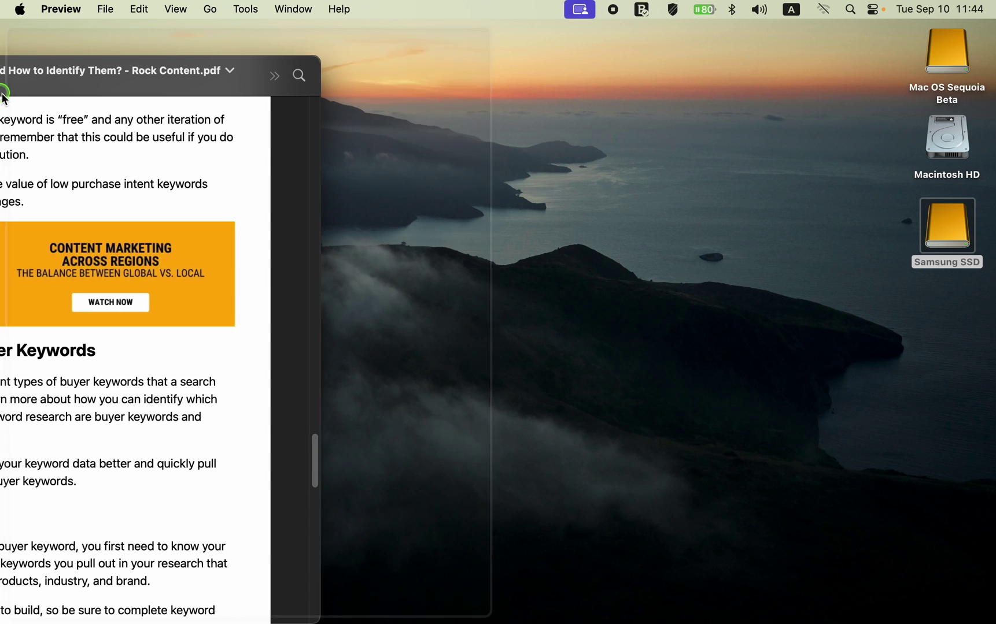
mouse_move(1, 94)
mouse_down()
mouse_move(994, 122)
mouse_move(989, 131)
mouse_up()
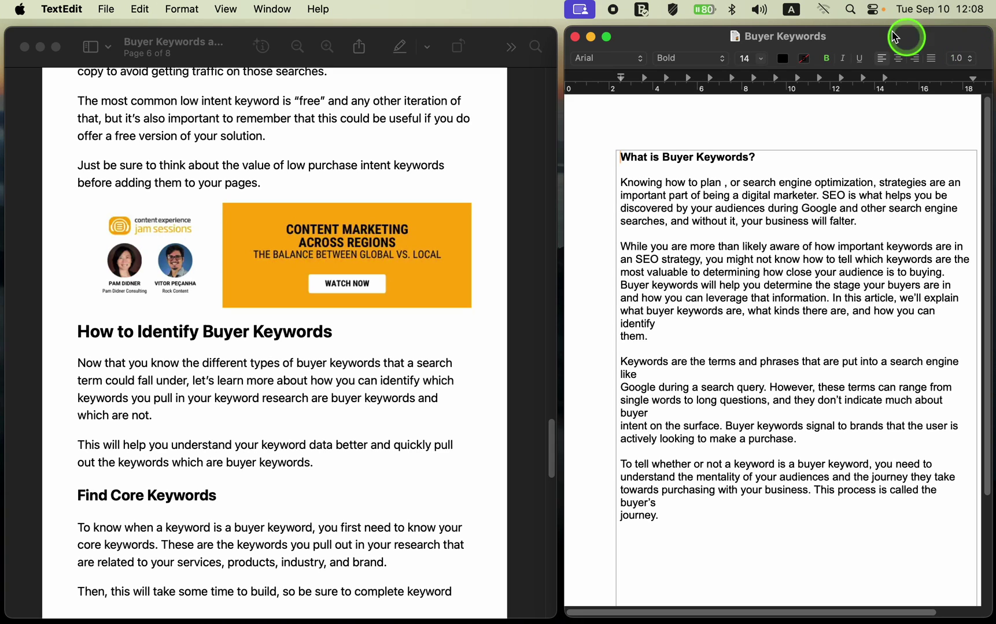
- Minimize TextEdit, view and close San-Giorgio.jpg, then restore the Buyer Keywords document from the Dock
click(592, 37)
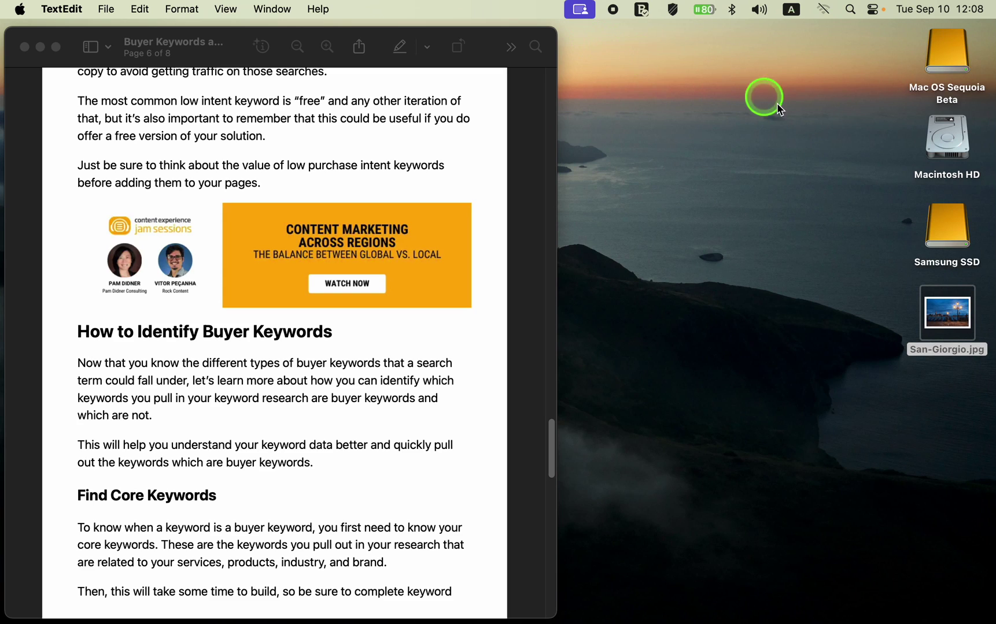
double_click(948, 307)
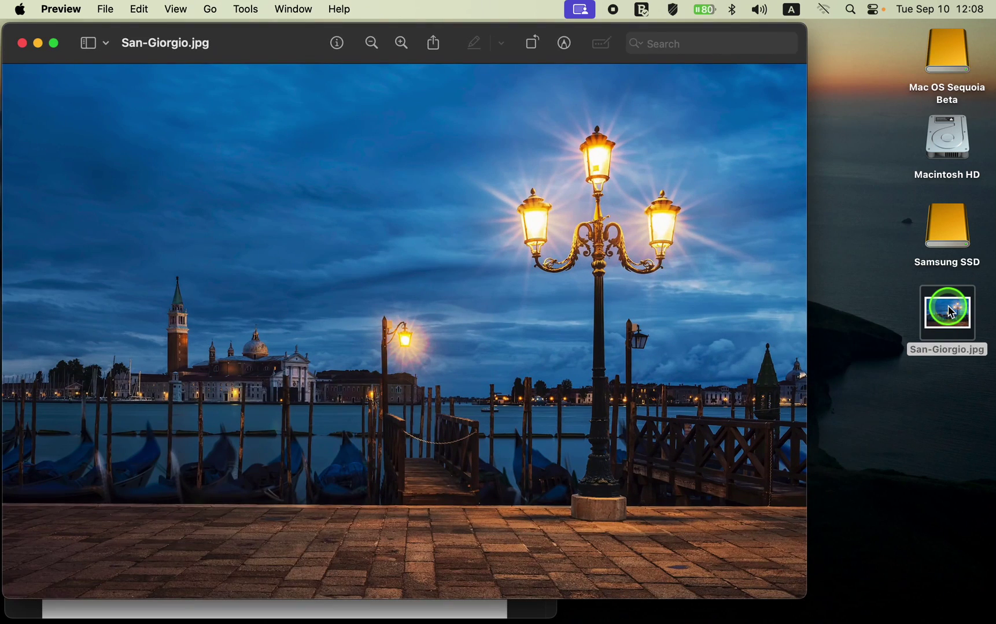
click(20, 44)
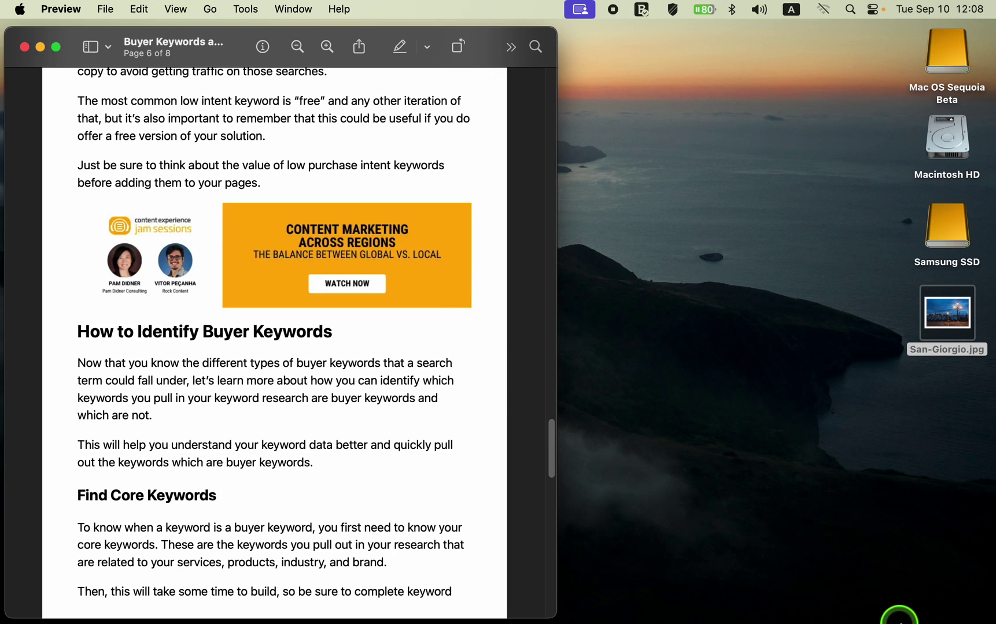
click(914, 597)
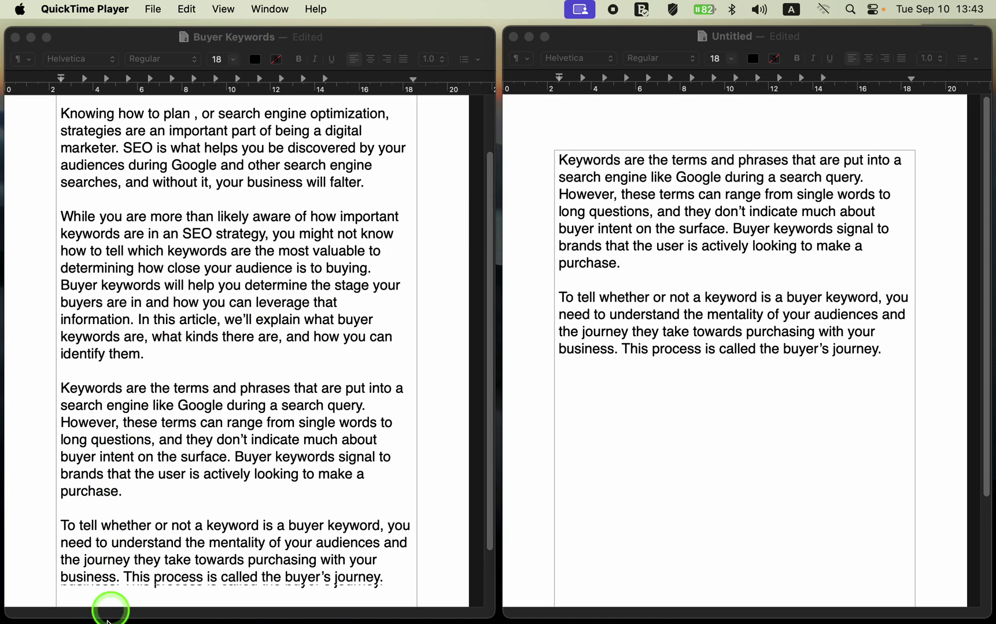
- In Desktop & Dock settings, toggle 'Tiled windows have margins' off and on twice, leaving it on
mouse_move(109, 621)
click(82, 616)
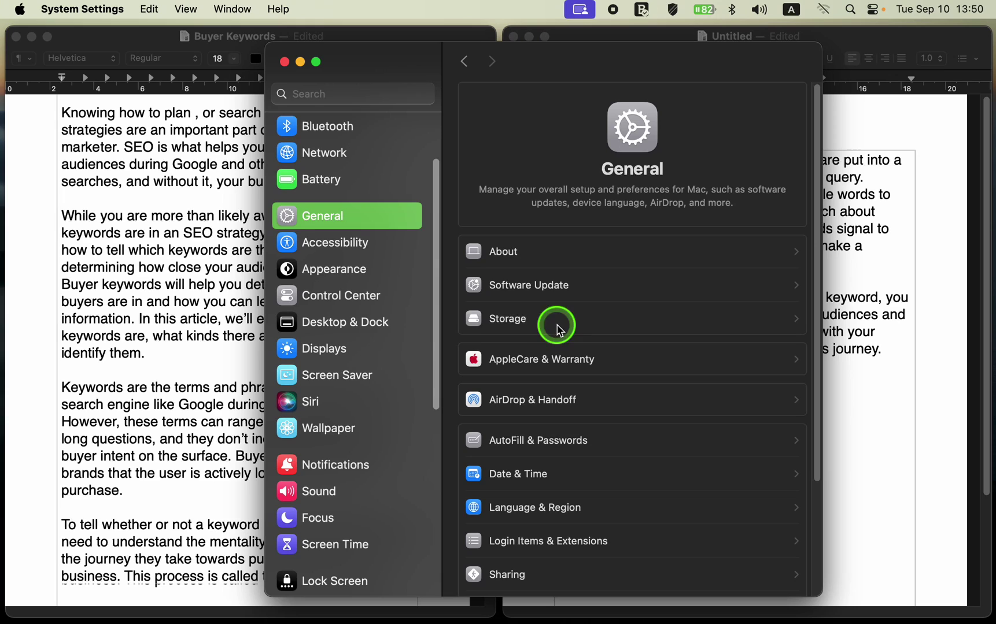
click(351, 328)
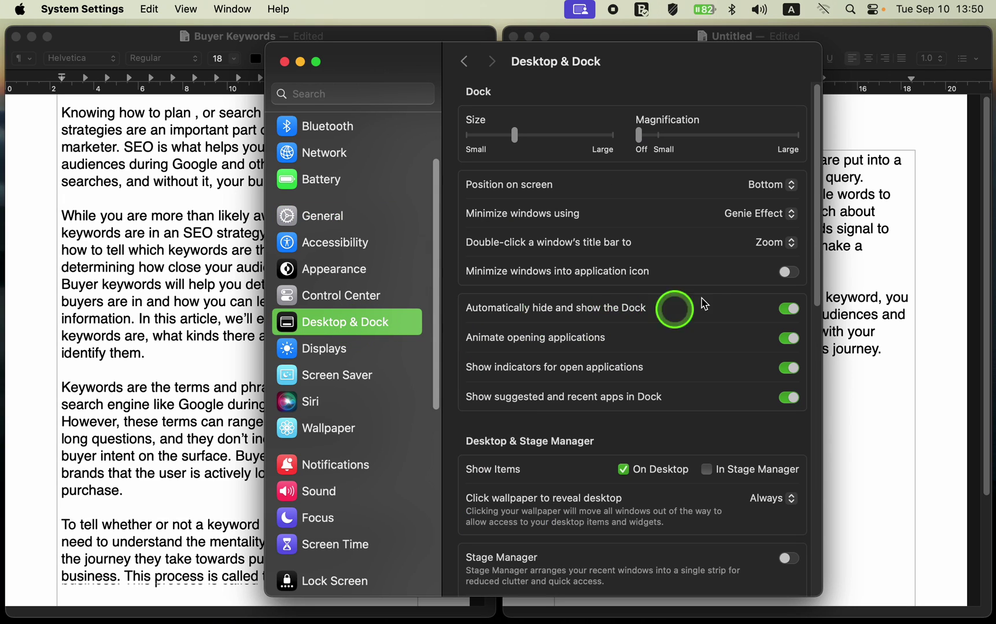
drag(823, 294, 829, 533)
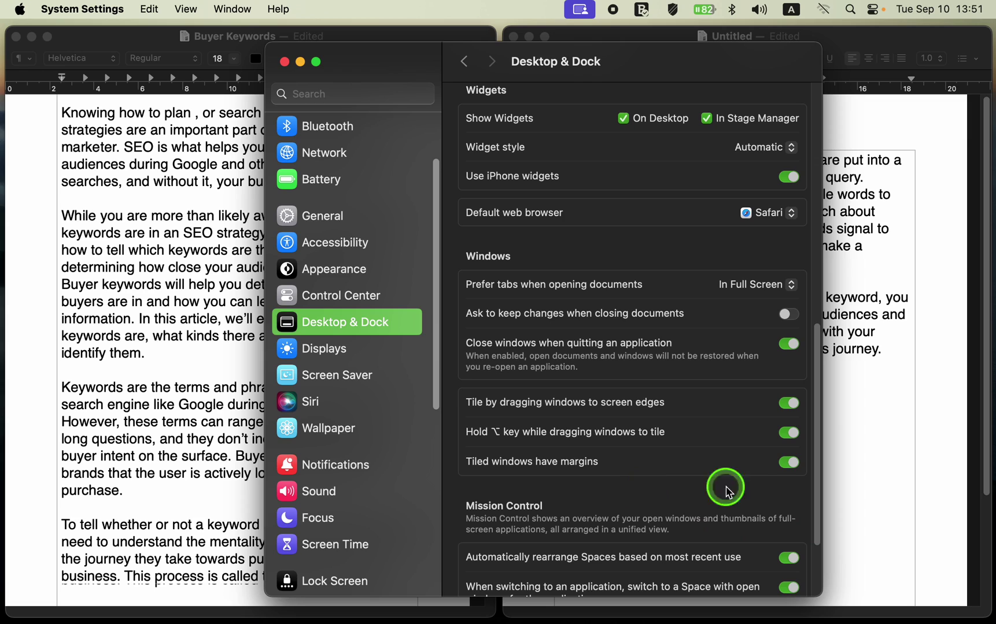
click(787, 463)
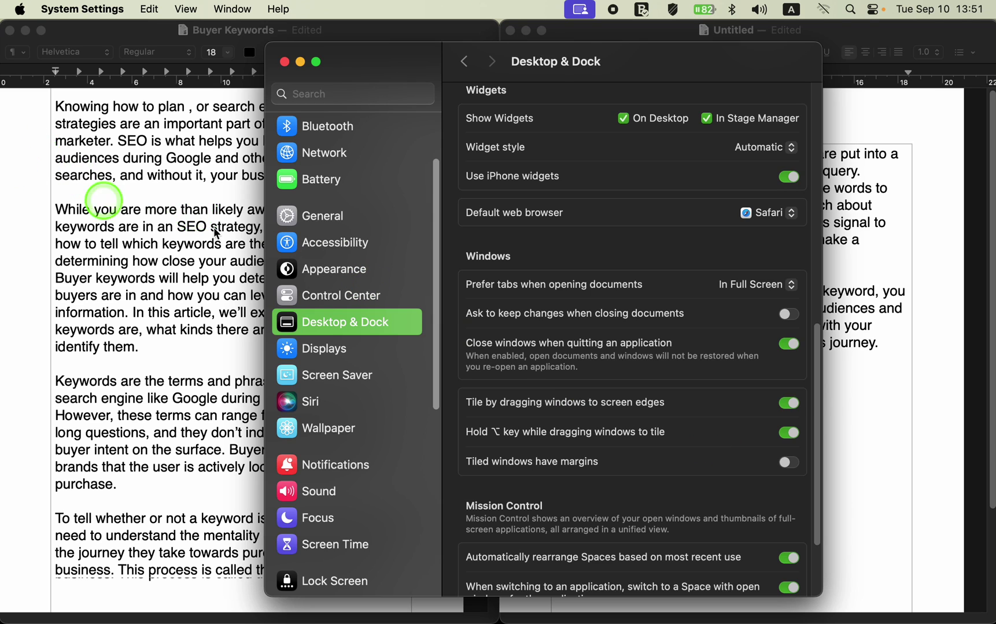
click(787, 463)
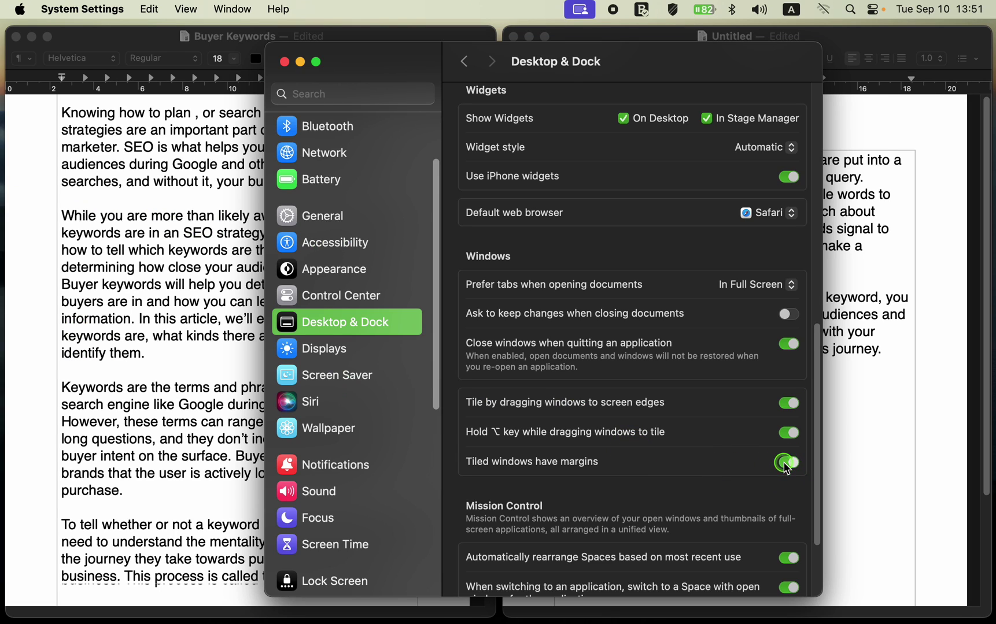
click(788, 463)
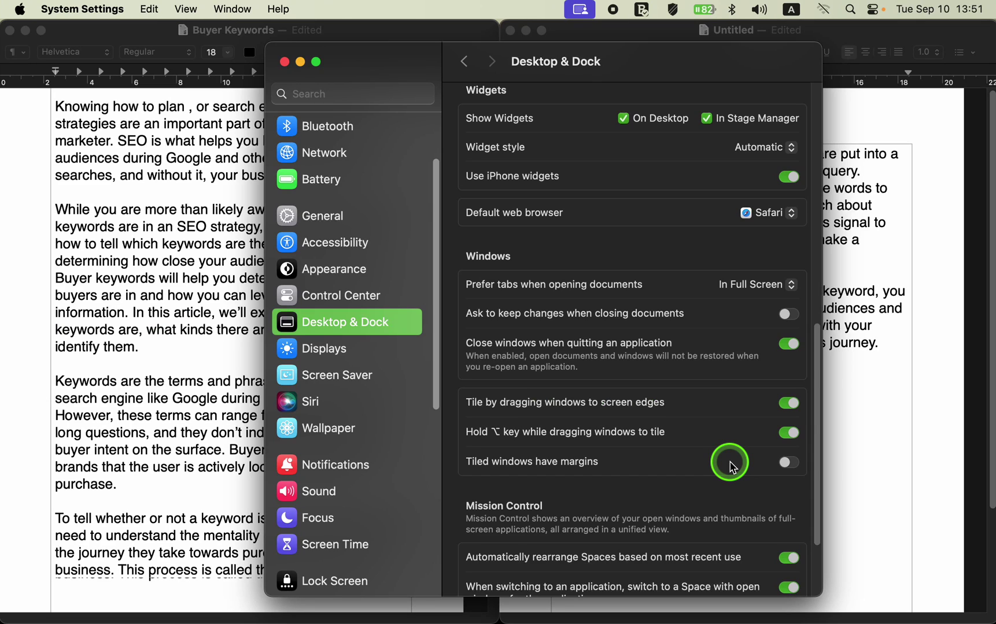
click(792, 465)
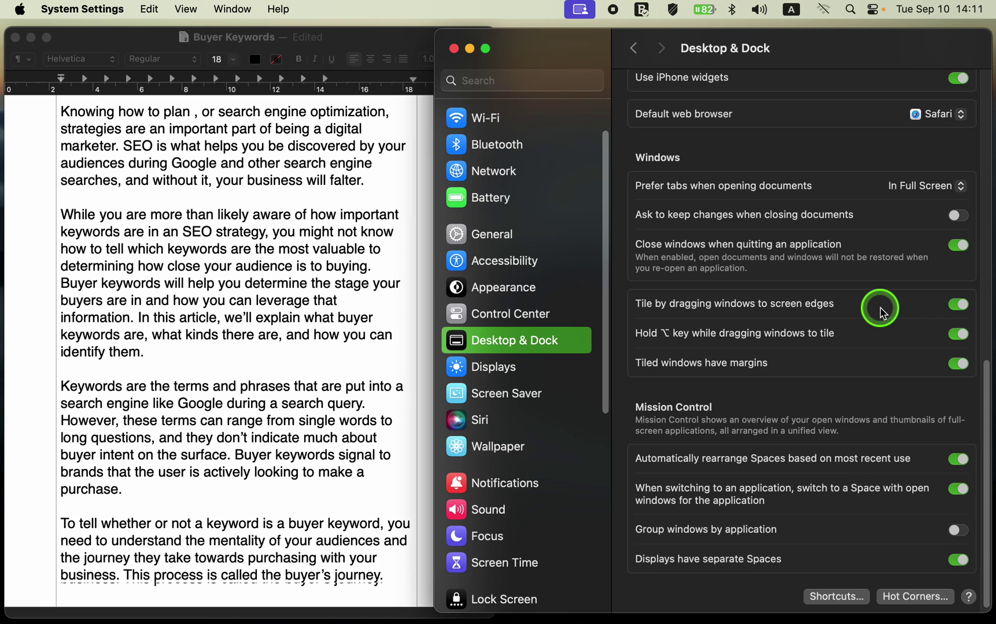
- Disable edge-drag tiling, move the text document freely, re-enable it and tile the document at the left edge
click(957, 306)
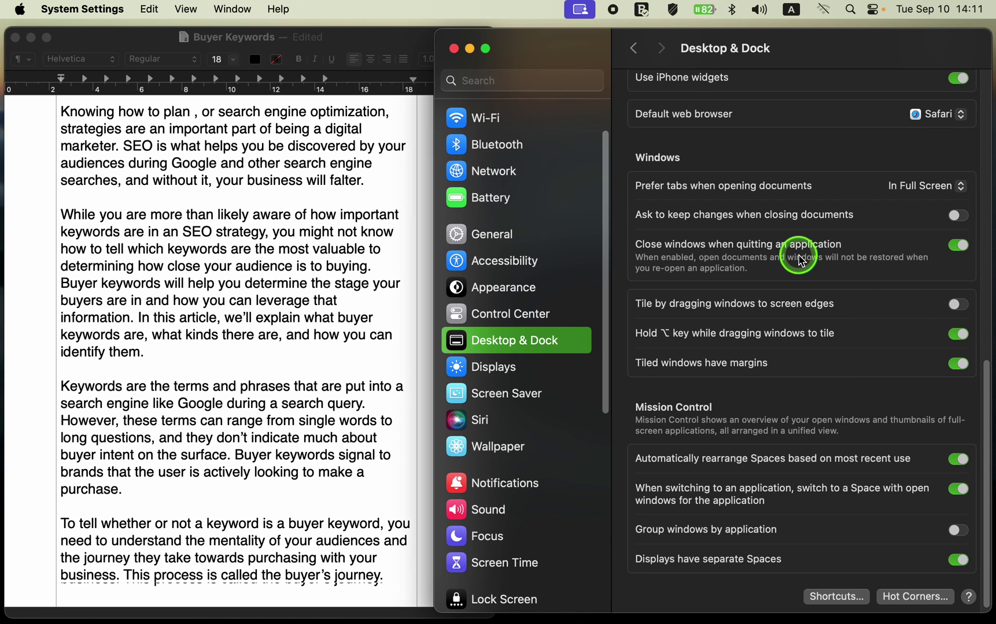
drag(403, 38, 58, 60)
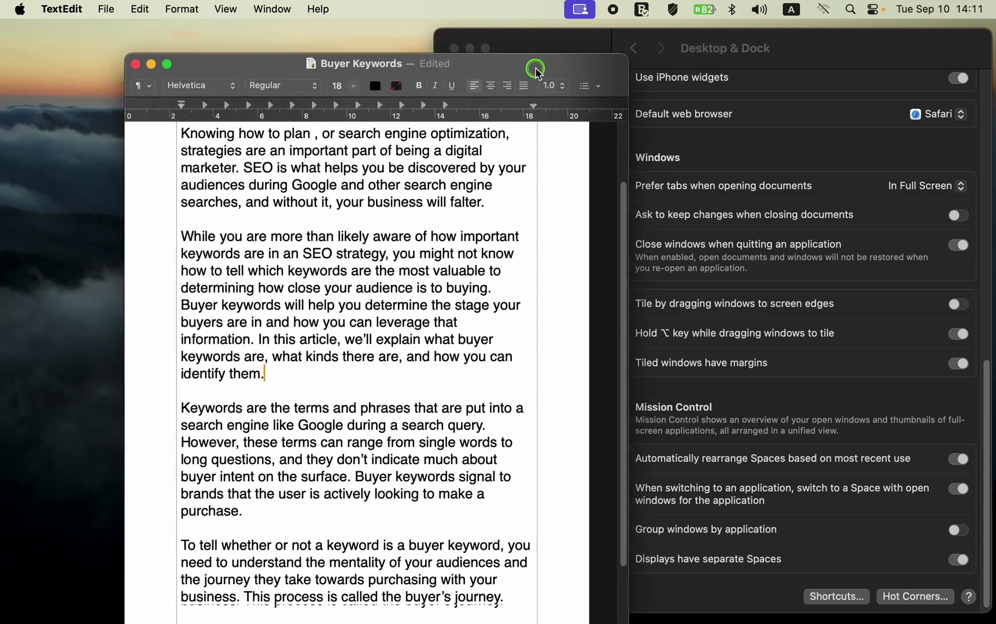
mouse_move(57, 60)
mouse_down()
mouse_move(72, 74)
mouse_move(440, 61)
mouse_up()
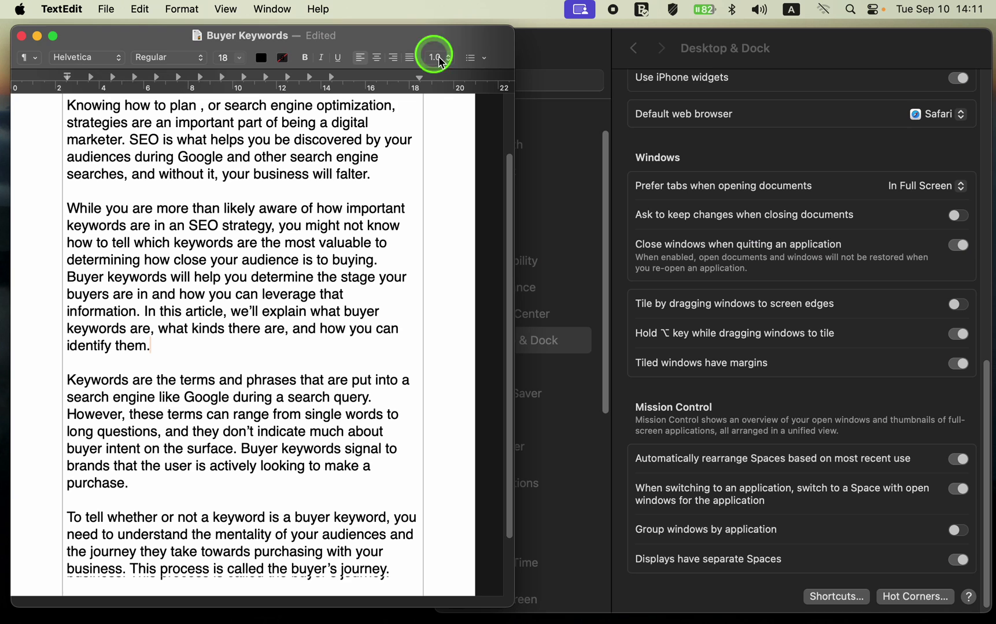
click(955, 310)
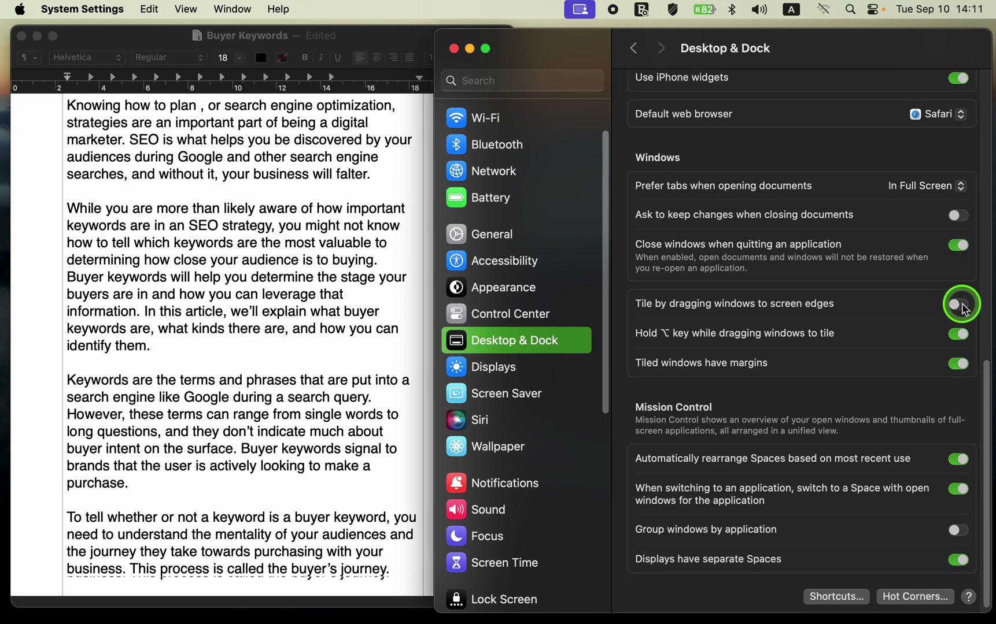
click(962, 310)
click(383, 37)
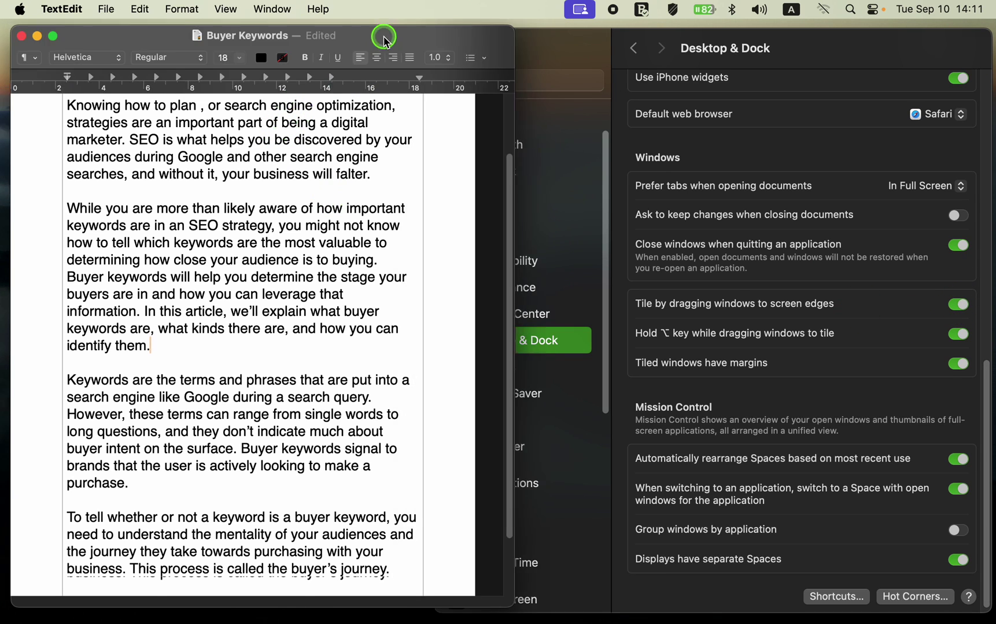
mouse_move(383, 37)
mouse_down()
mouse_move(409, 73)
mouse_move(31, 59)
mouse_up()
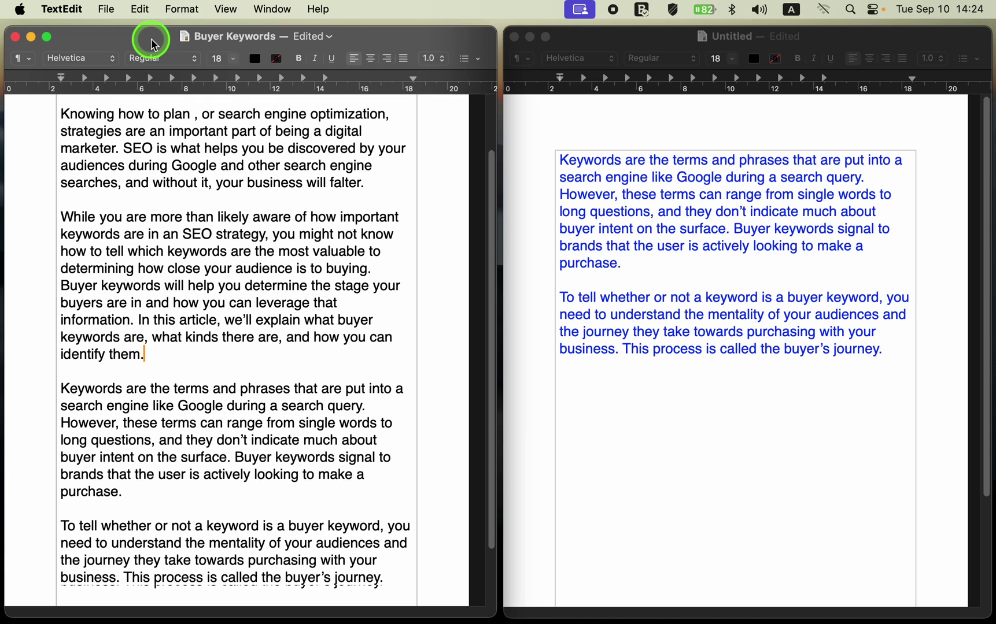
- Drag the Buyer Keywords window between corners to the left while Untitled stays tiled on the right
drag(152, 44, 2, 6)
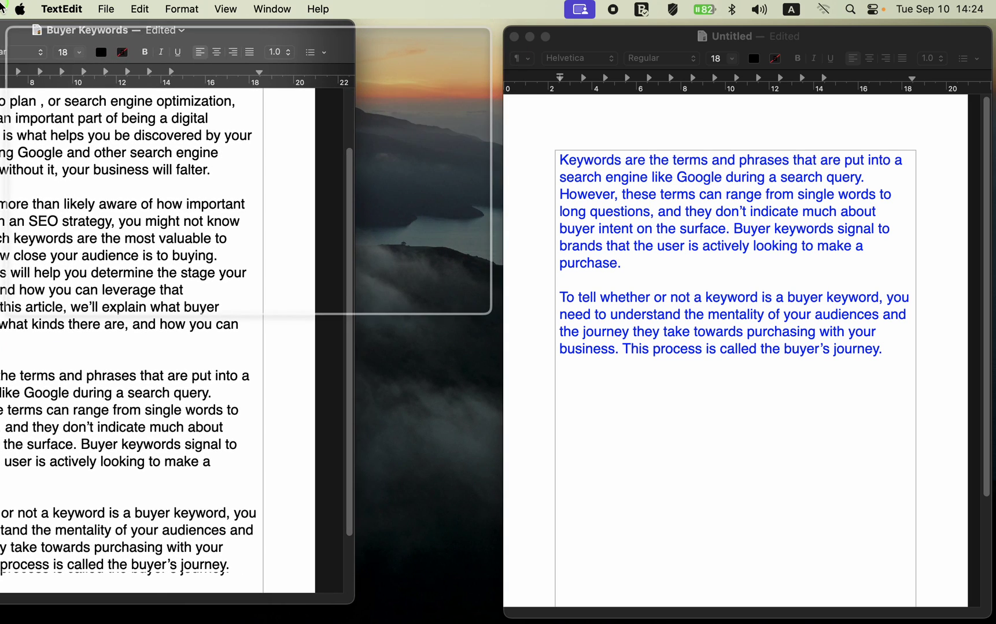
mouse_move(3, 6)
mouse_down()
mouse_move(3, 615)
mouse_move(946, 621)
mouse_up()
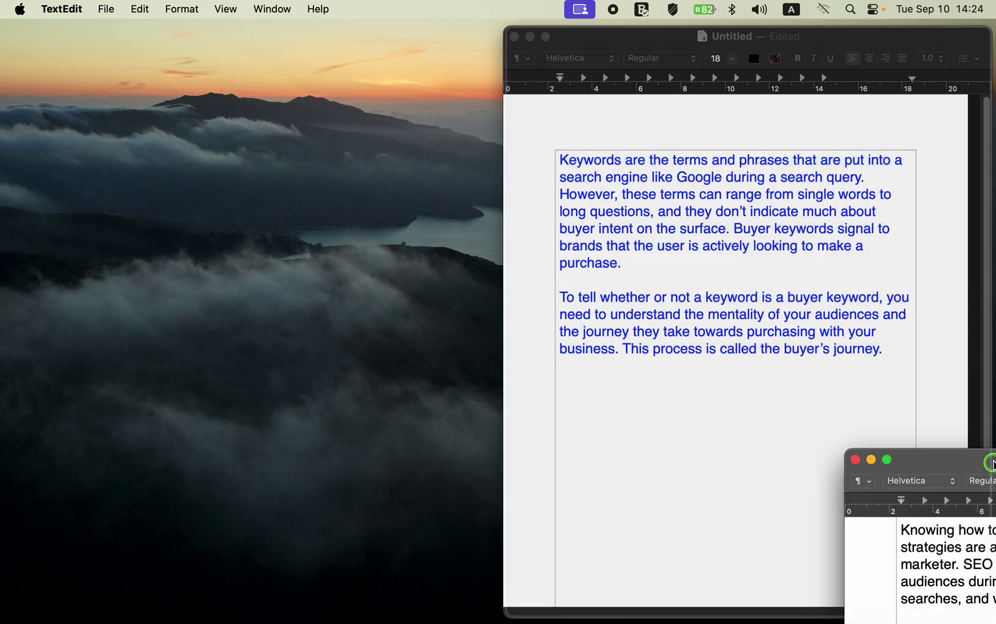
mouse_move(947, 621)
mouse_down()
mouse_move(992, 169)
mouse_move(218, 6)
mouse_move(1, 4)
mouse_up()
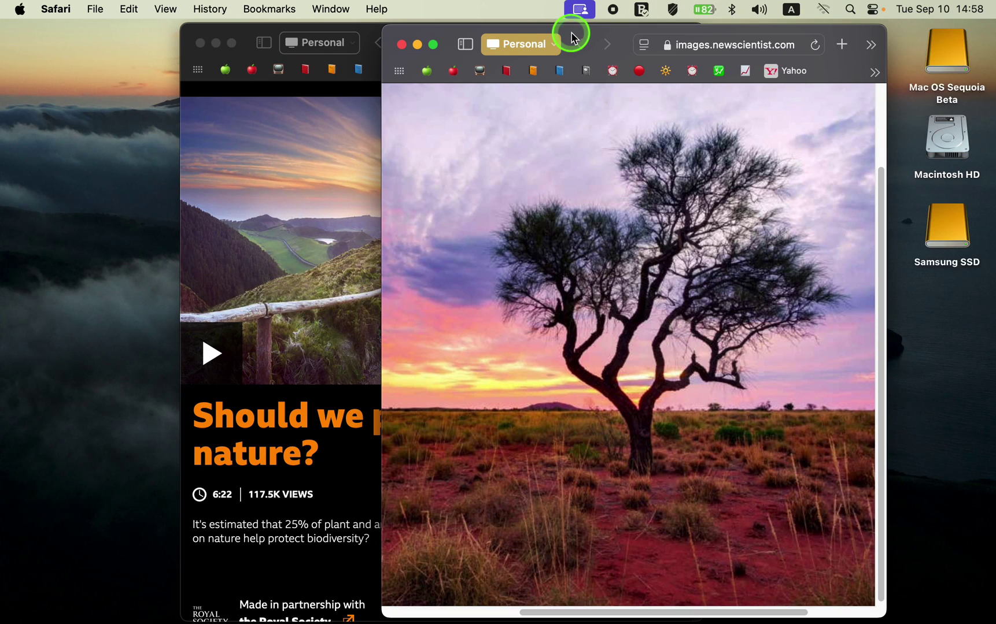
- Snap the New Scientist tree photo window into the right half and the BBC window into the left half
drag(570, 37, 574, 36)
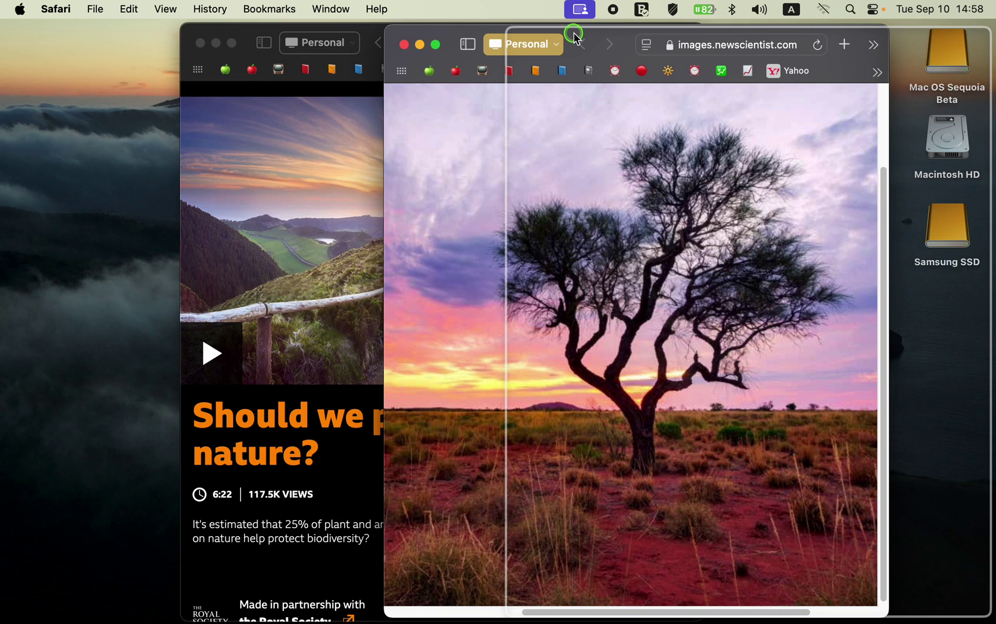
drag(573, 36, 573, 33)
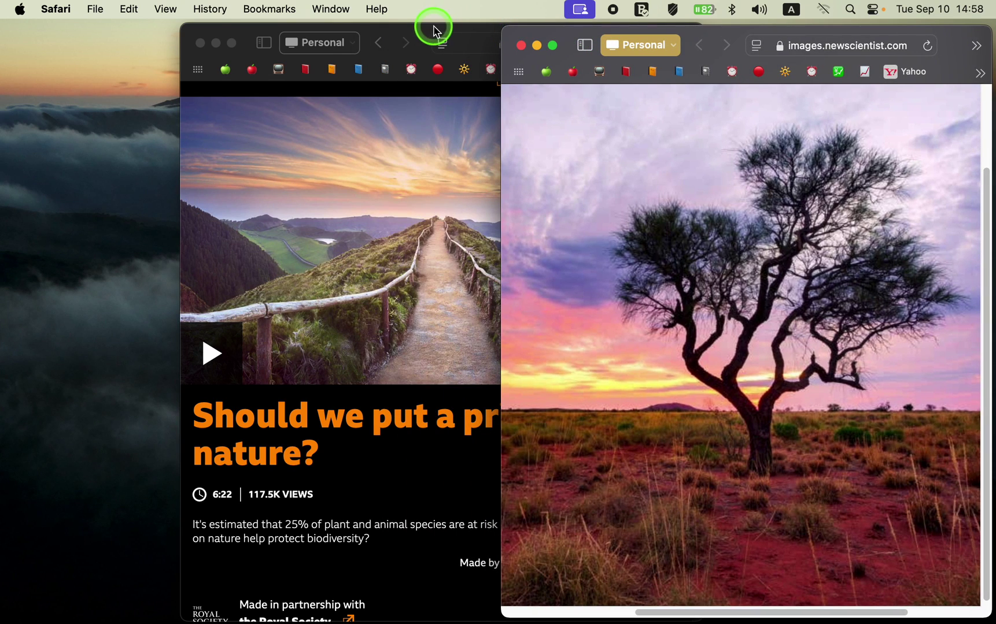
drag(424, 33, 422, 29)
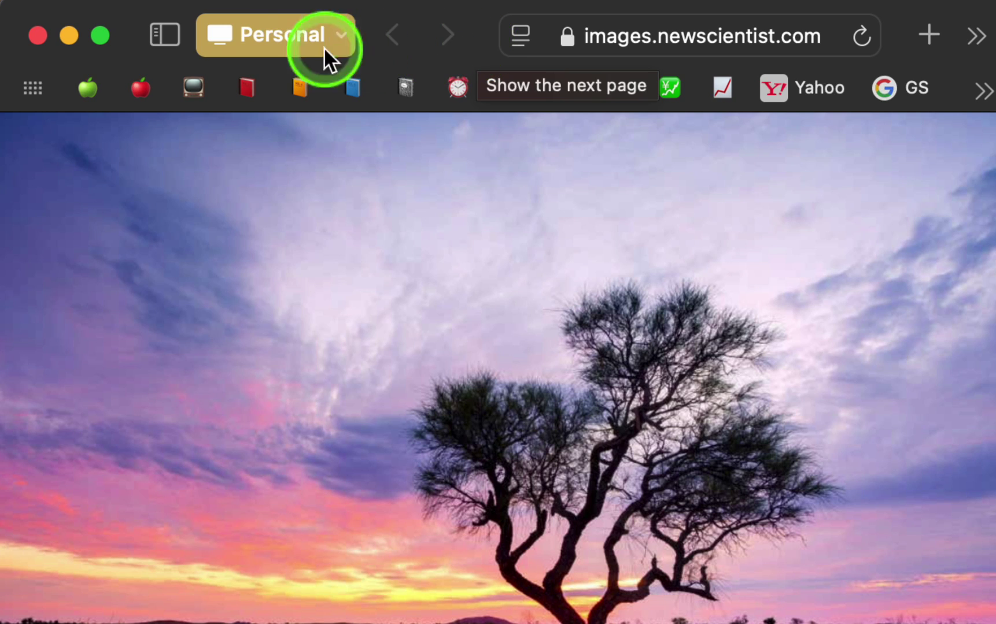
mouse_move(310, 44)
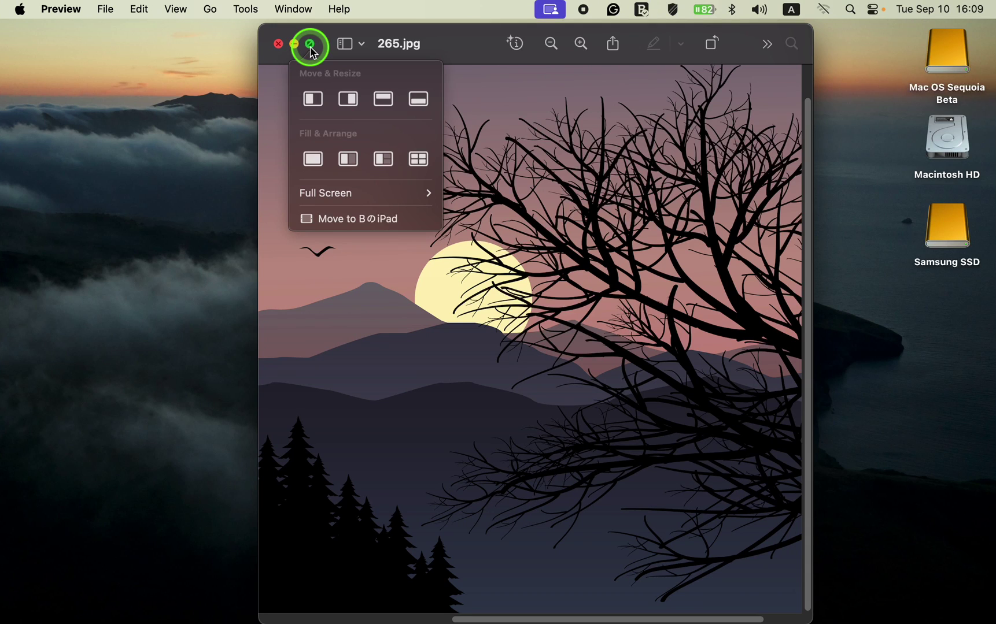
- Move 265.jpg to the left, right, top and bottom halves in turn, leaving it in the bottom half
click(313, 99)
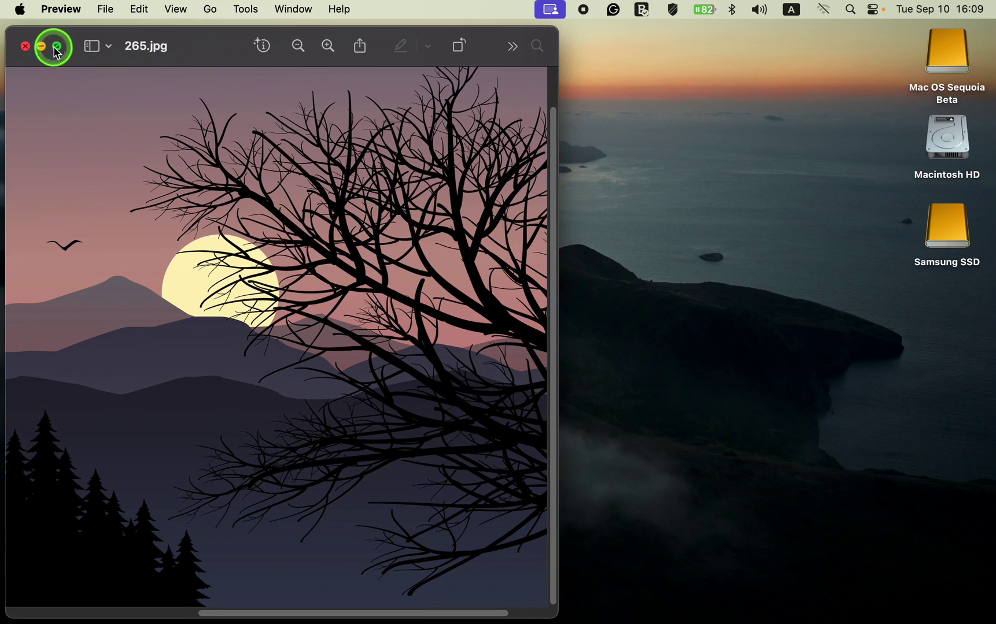
mouse_move(56, 46)
click(94, 102)
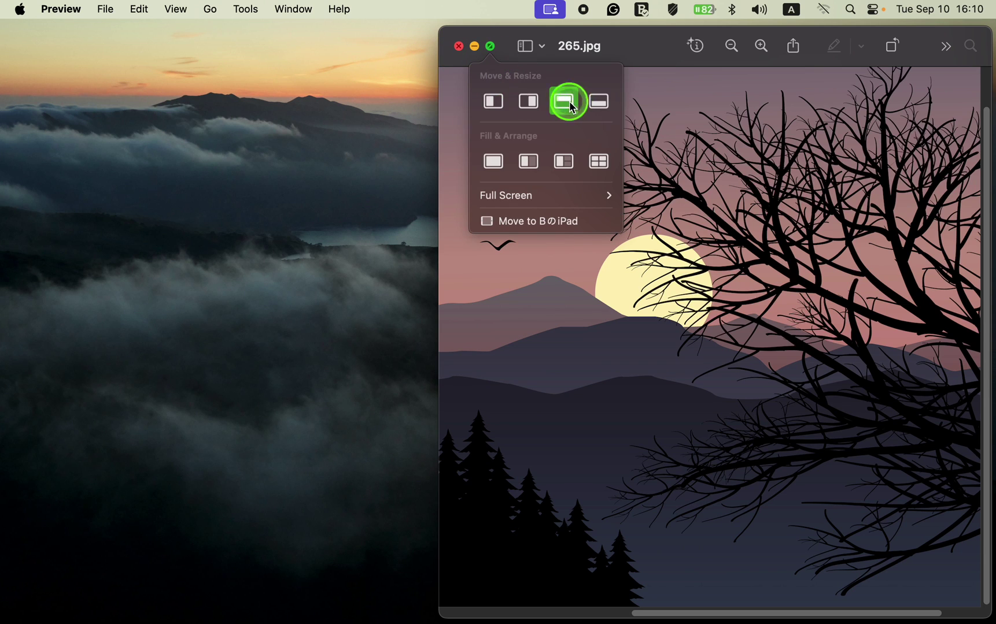
click(570, 101)
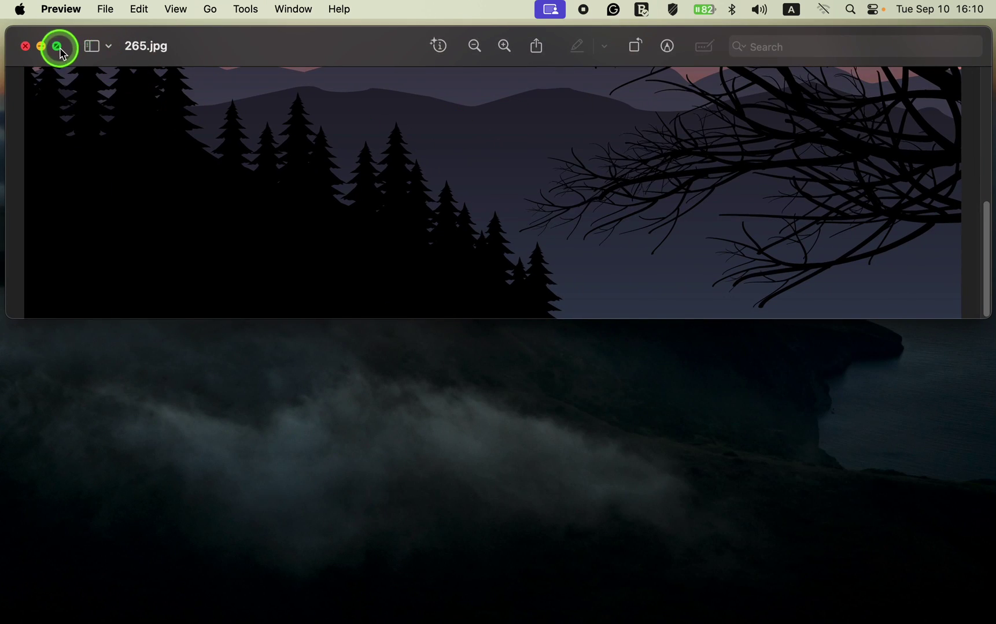
mouse_move(59, 46)
click(166, 103)
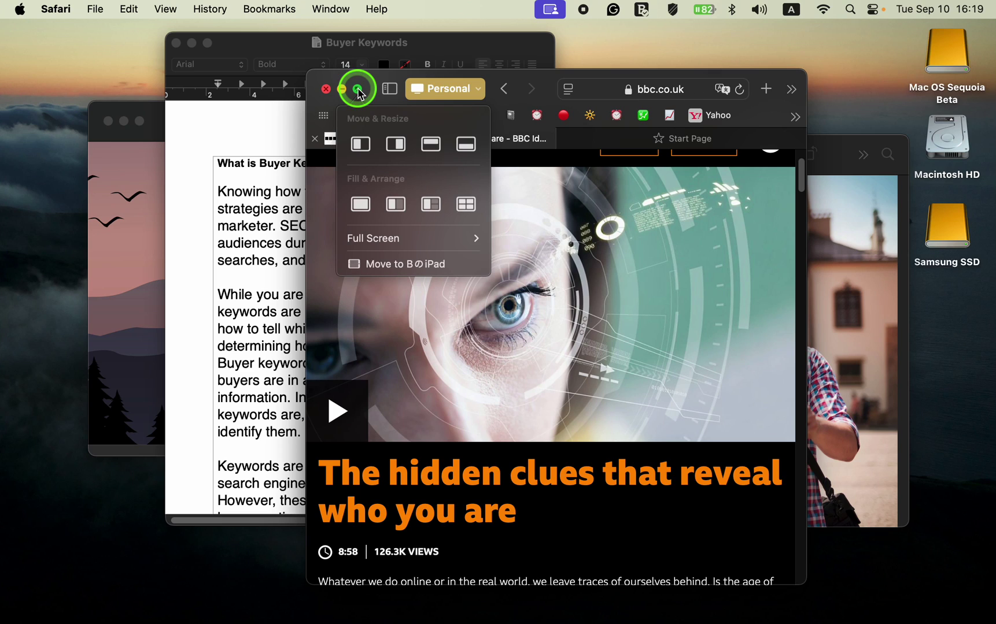
- Fill the screen with the BBC window, tile it left, arrange three windows, then four quarters
click(360, 204)
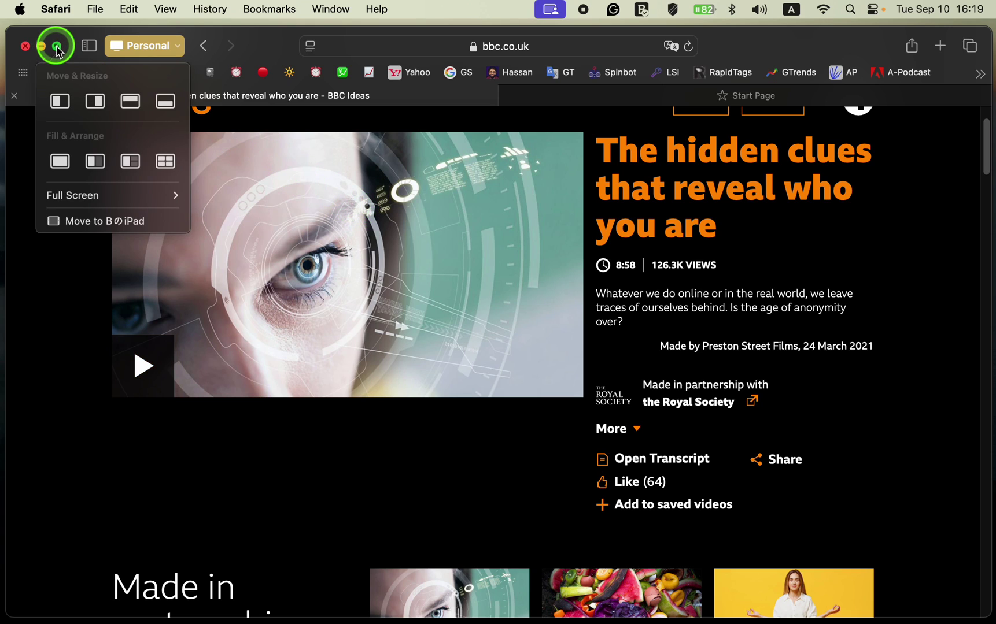
click(92, 162)
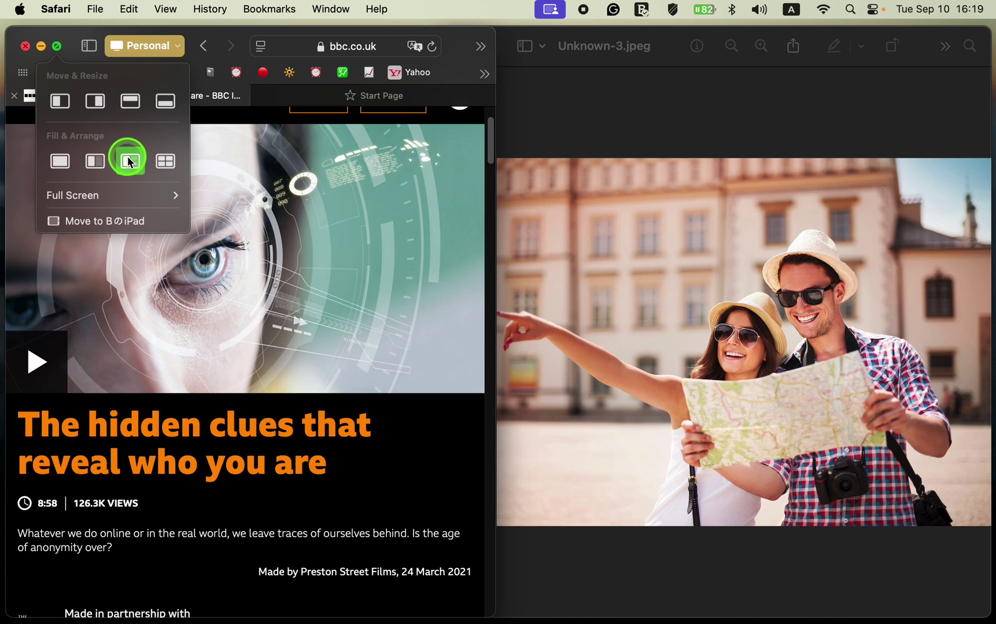
click(128, 158)
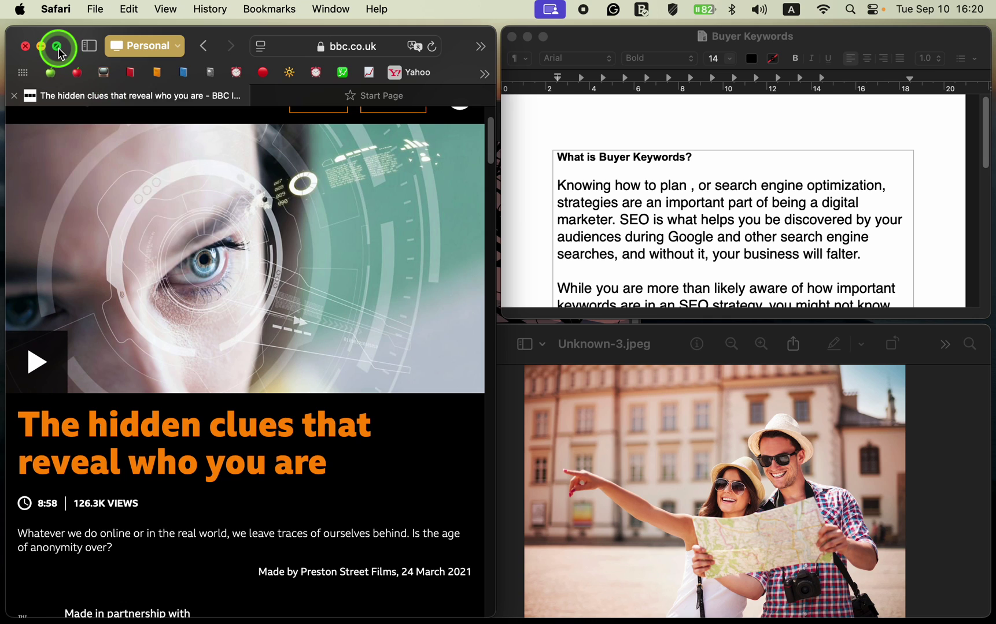
mouse_move(57, 46)
click(165, 161)
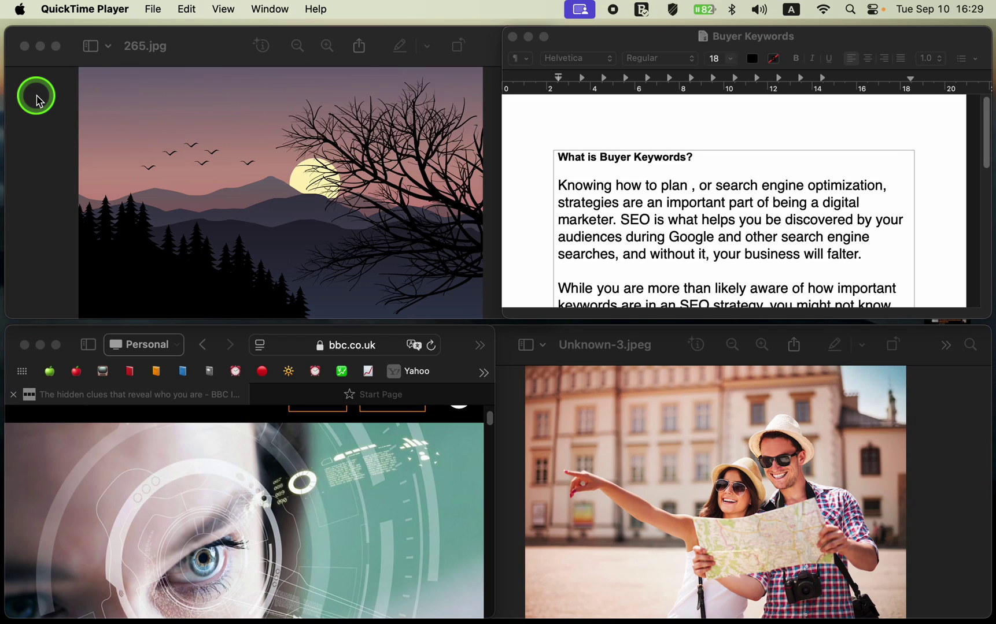
- Focus the 265.jpg window and stretch its bottom-right corner beyond its quarter
click(42, 81)
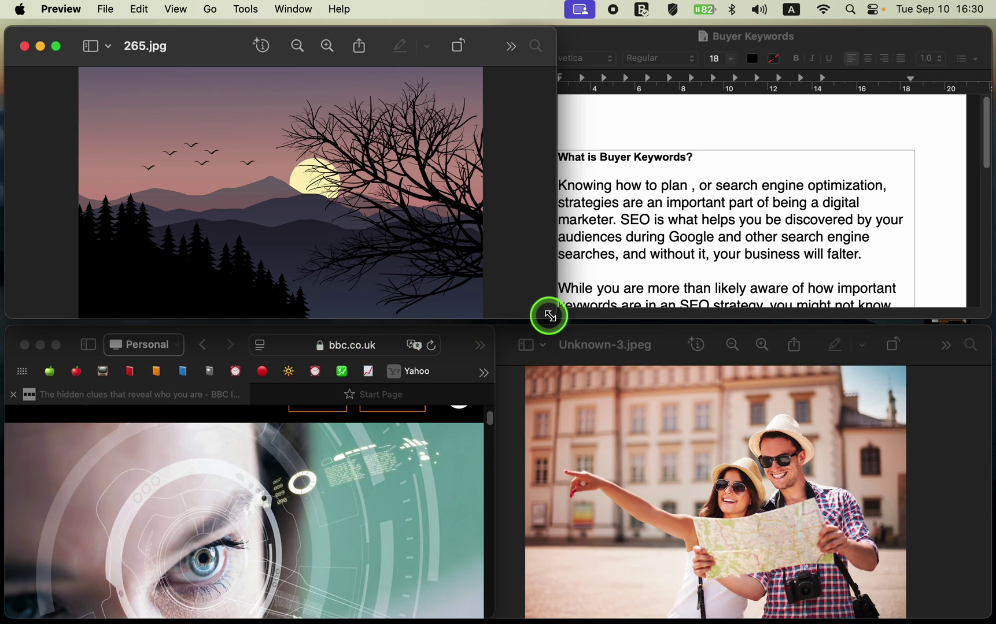
mouse_move(552, 312)
mouse_down()
mouse_move(584, 404)
mouse_move(602, 556)
mouse_move(597, 618)
mouse_up()
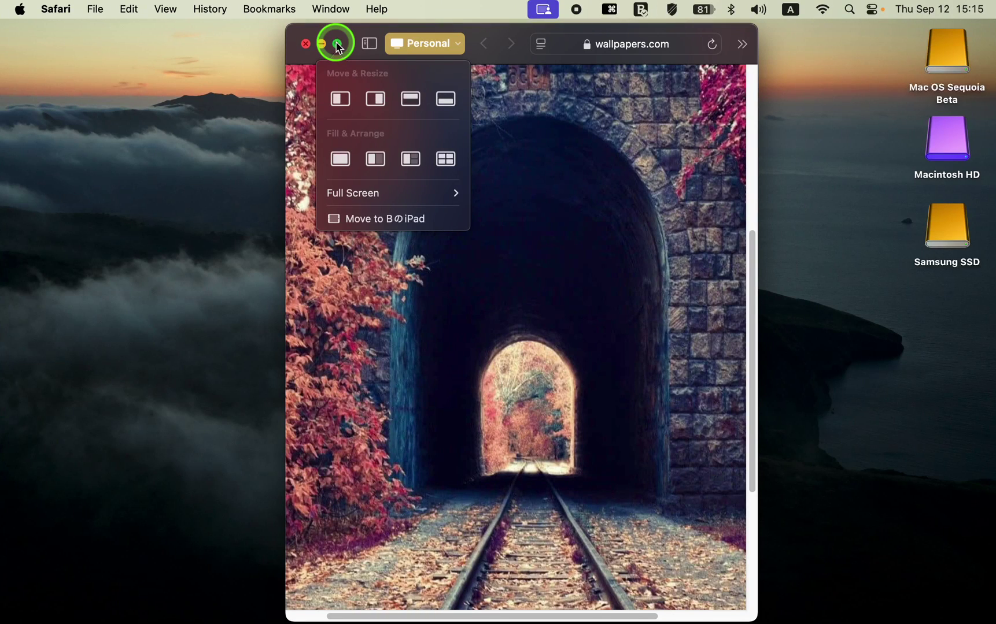
- Toggle Option to reveal the quarter-screen placement choices for the tunnel photo window
key(alt)
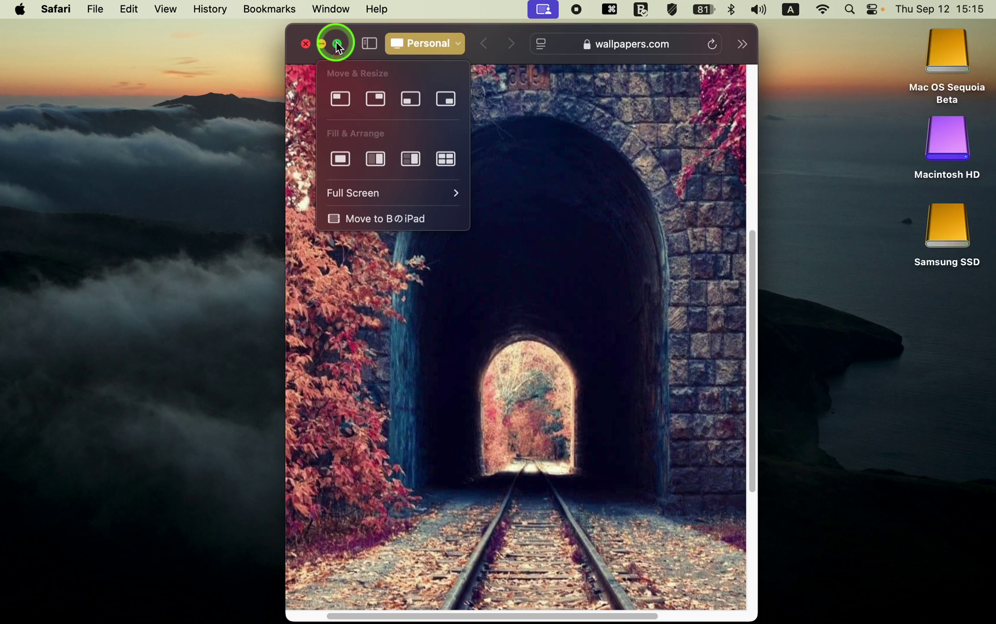
key(alt)
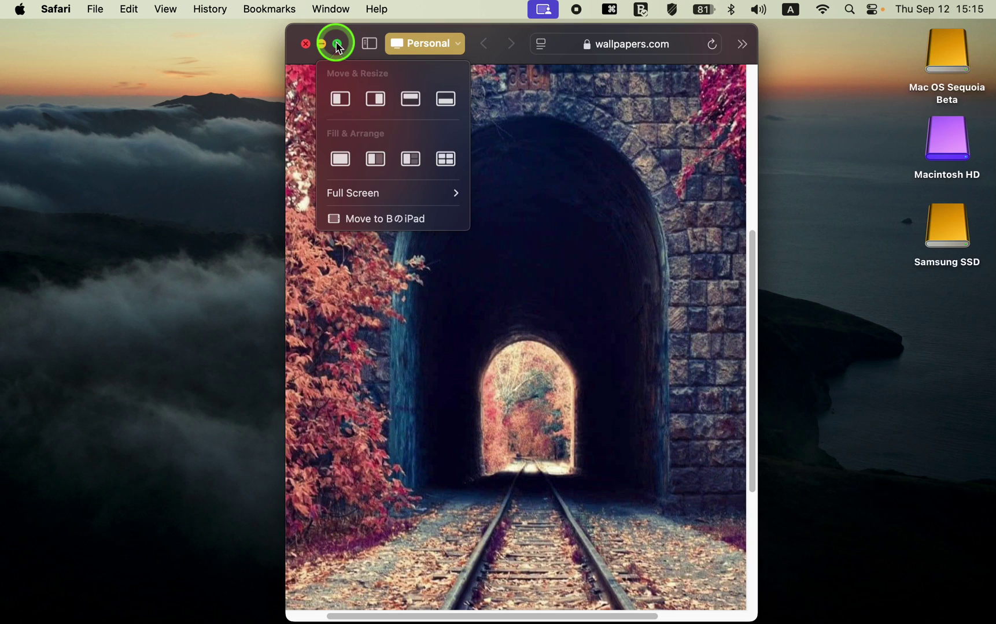
key(alt)
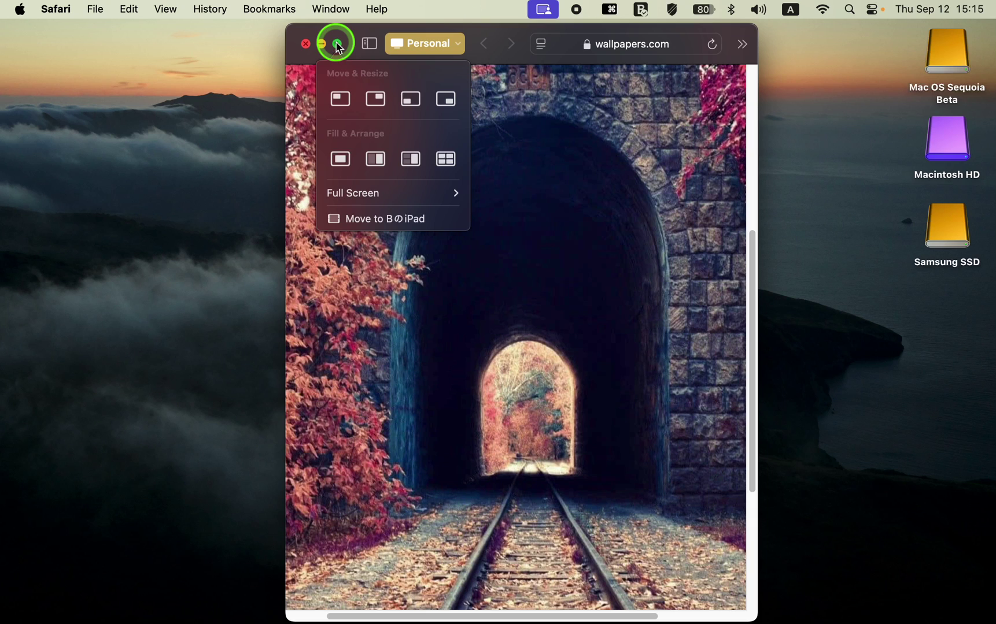
- Place the tunnel photo window in top-left, top-right, bottom-left, then bottom-right quarter
click(340, 98)
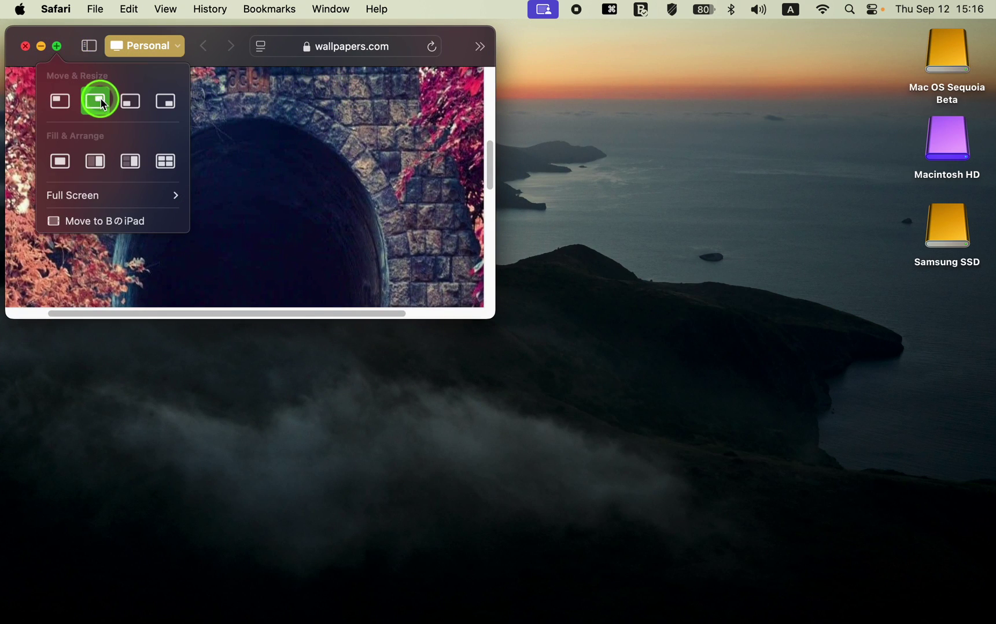
click(98, 100)
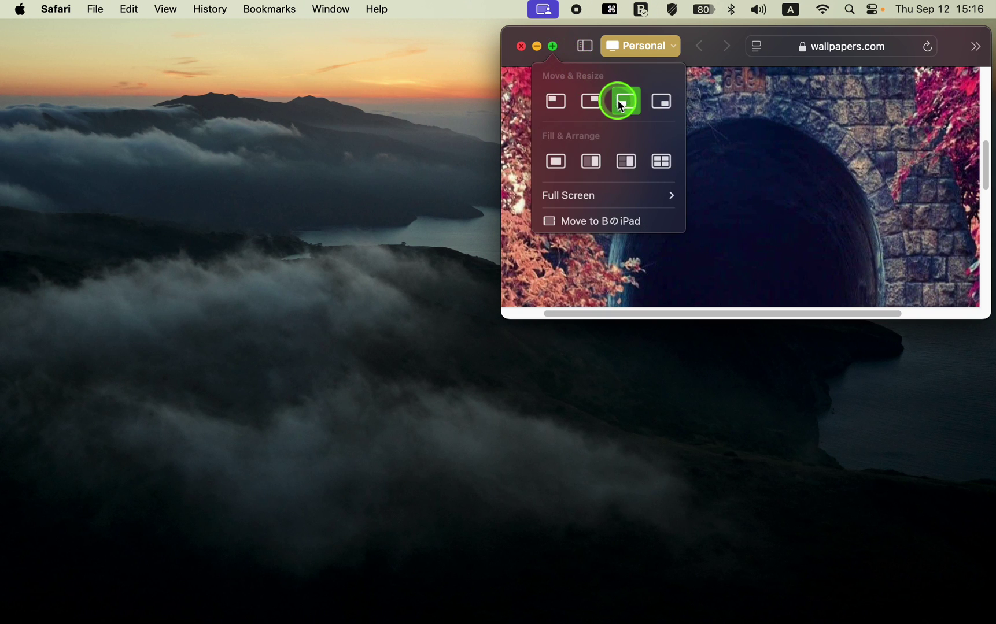
click(618, 101)
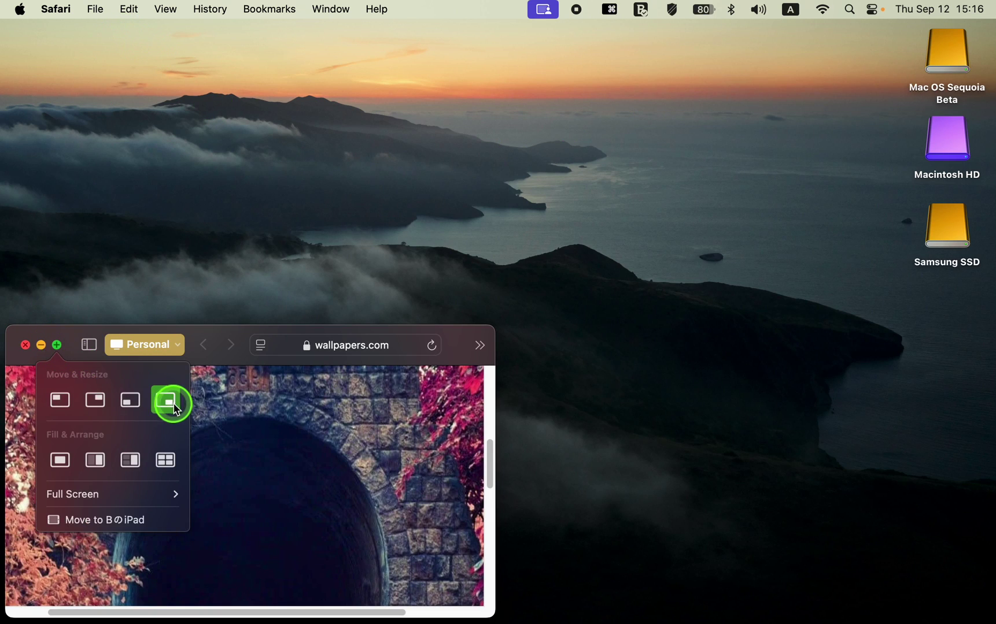
click(168, 402)
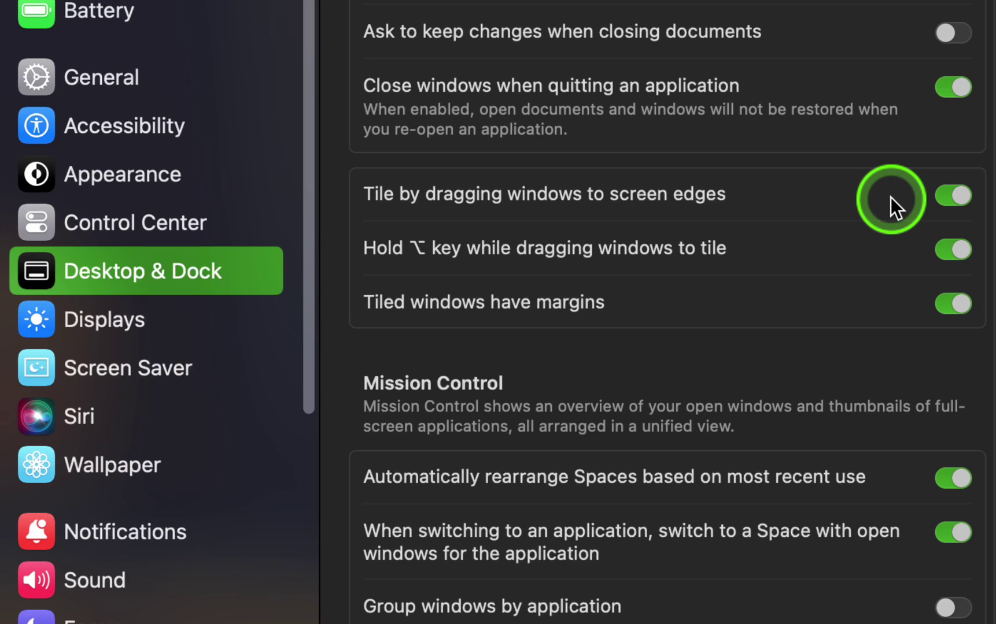
- Switch off 'Tile by dragging windows to screen edges' and drag the window centre-ward to test
click(944, 195)
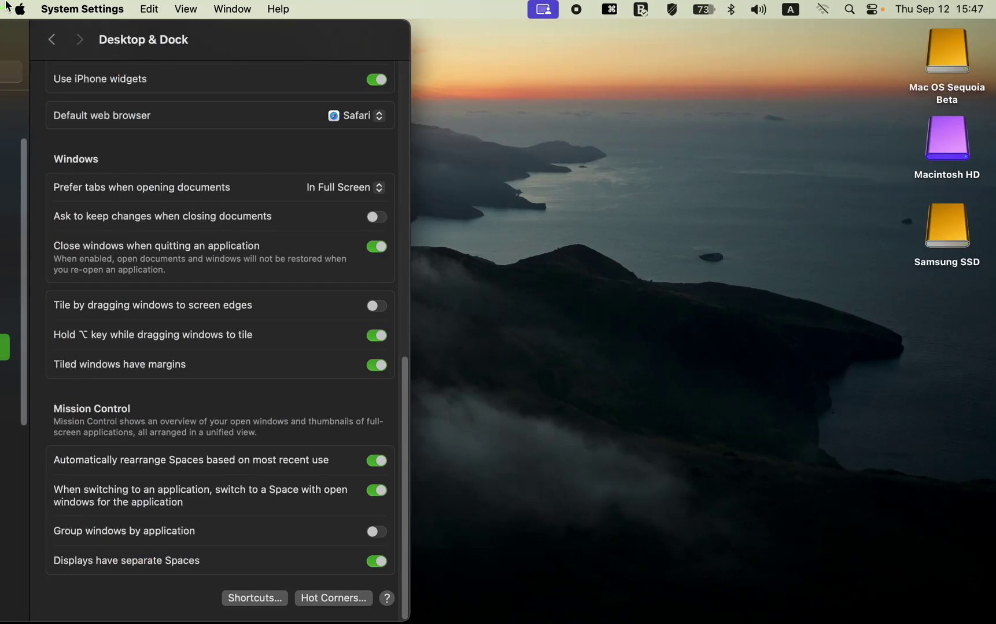
mouse_move(16, 40)
mouse_down()
mouse_move(328, 26)
mouse_move(475, 43)
mouse_up()
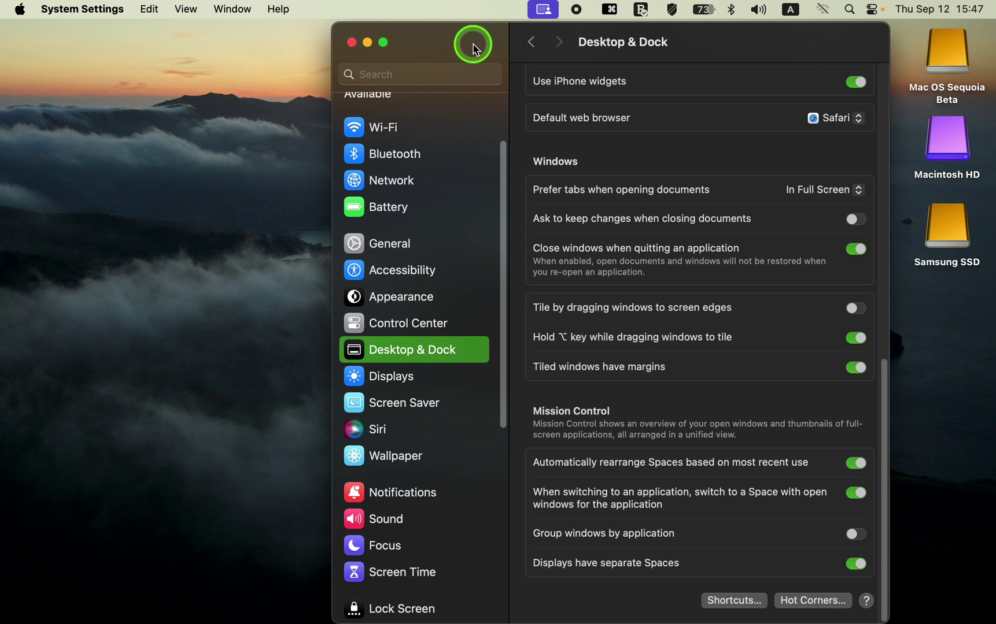
- Snap the System Settings window to the left half of the screen
key(ctrl+fn+Left)
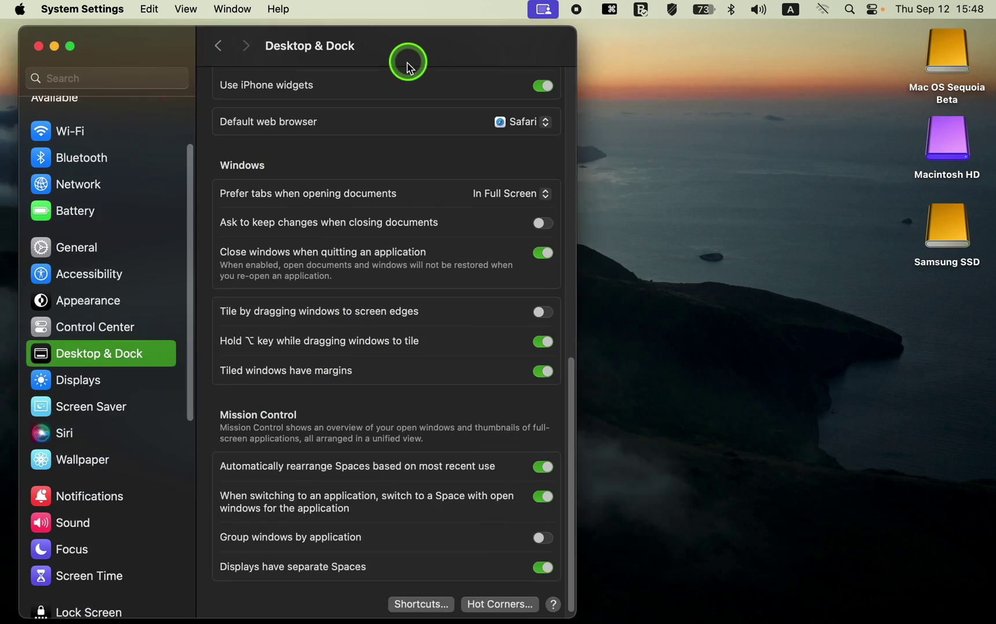
drag(399, 50, 573, 45)
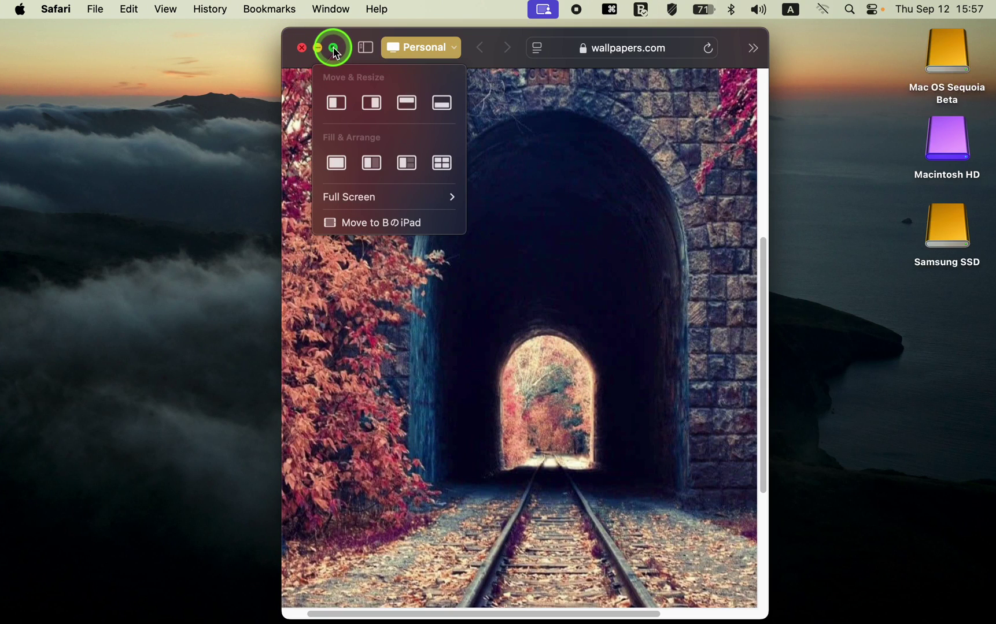
- Tile the Safari tunnel photo window to the left half, then the right half
mouse_move(333, 48)
click(336, 102)
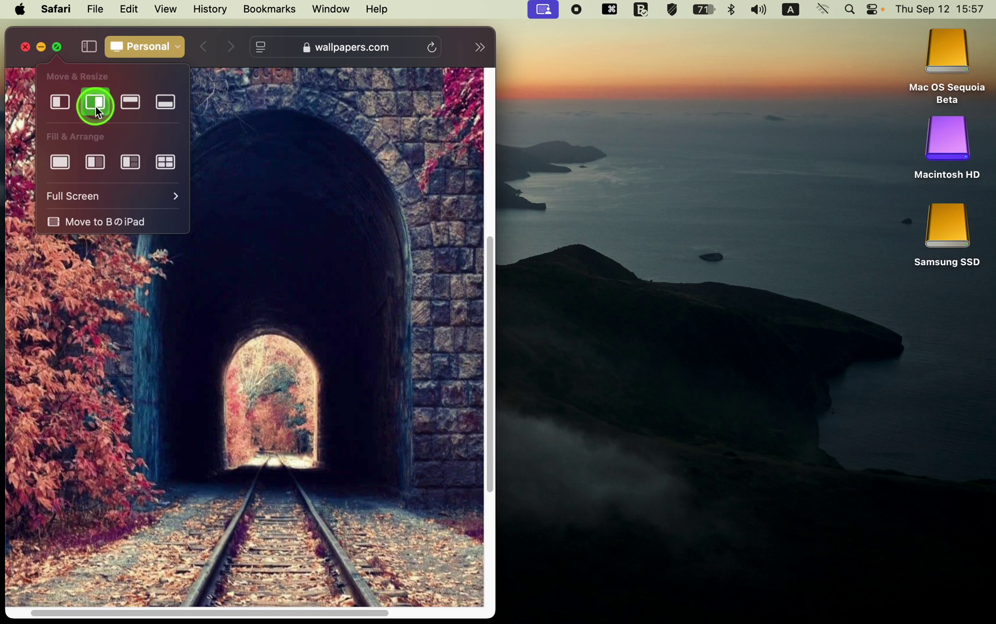
click(95, 102)
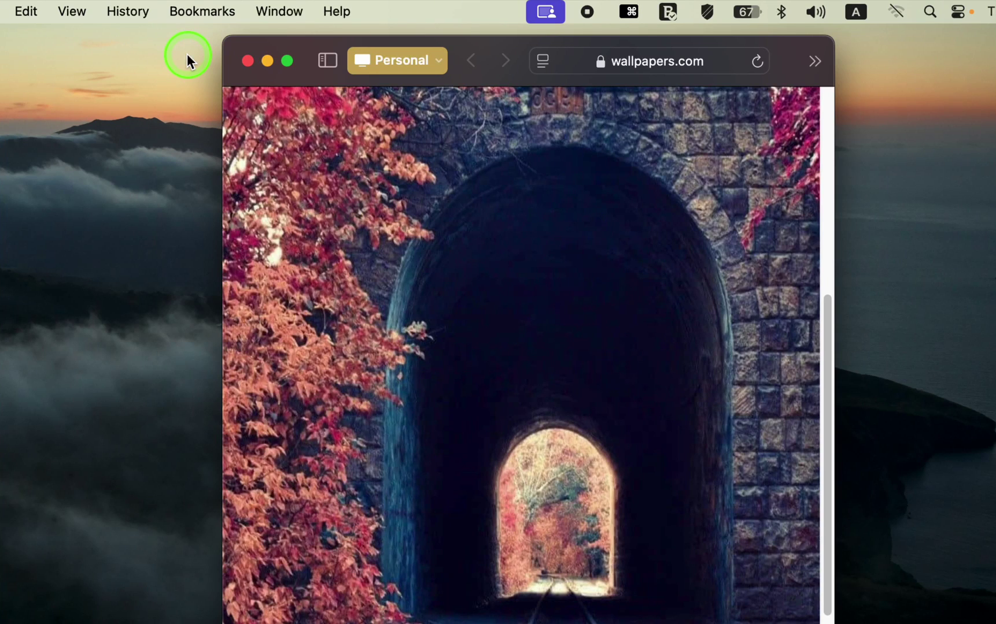
- Show Safari's Window menu listing the Move & Resize arrangement commands
click(281, 12)
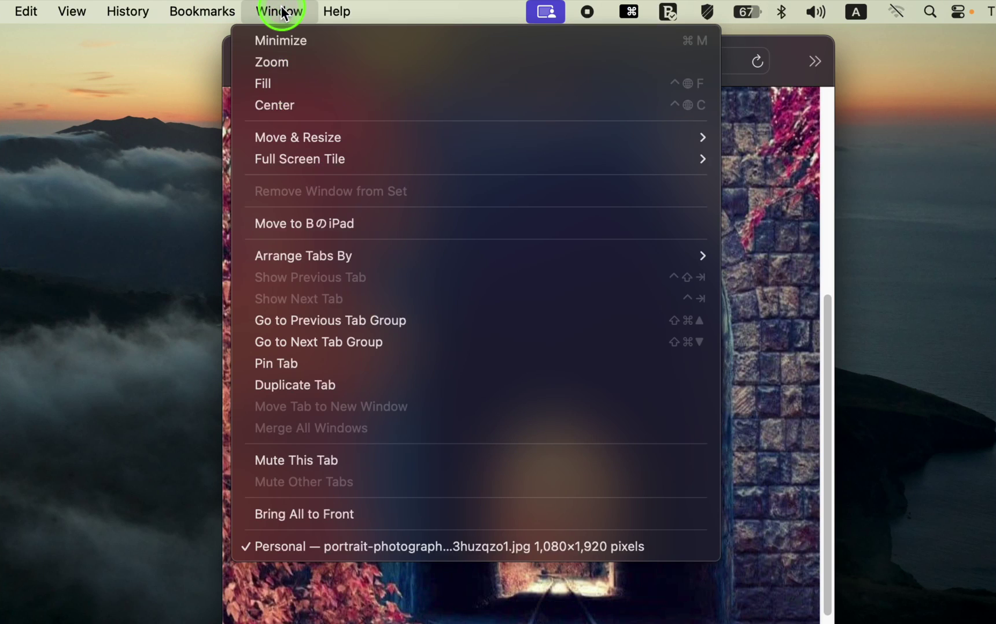